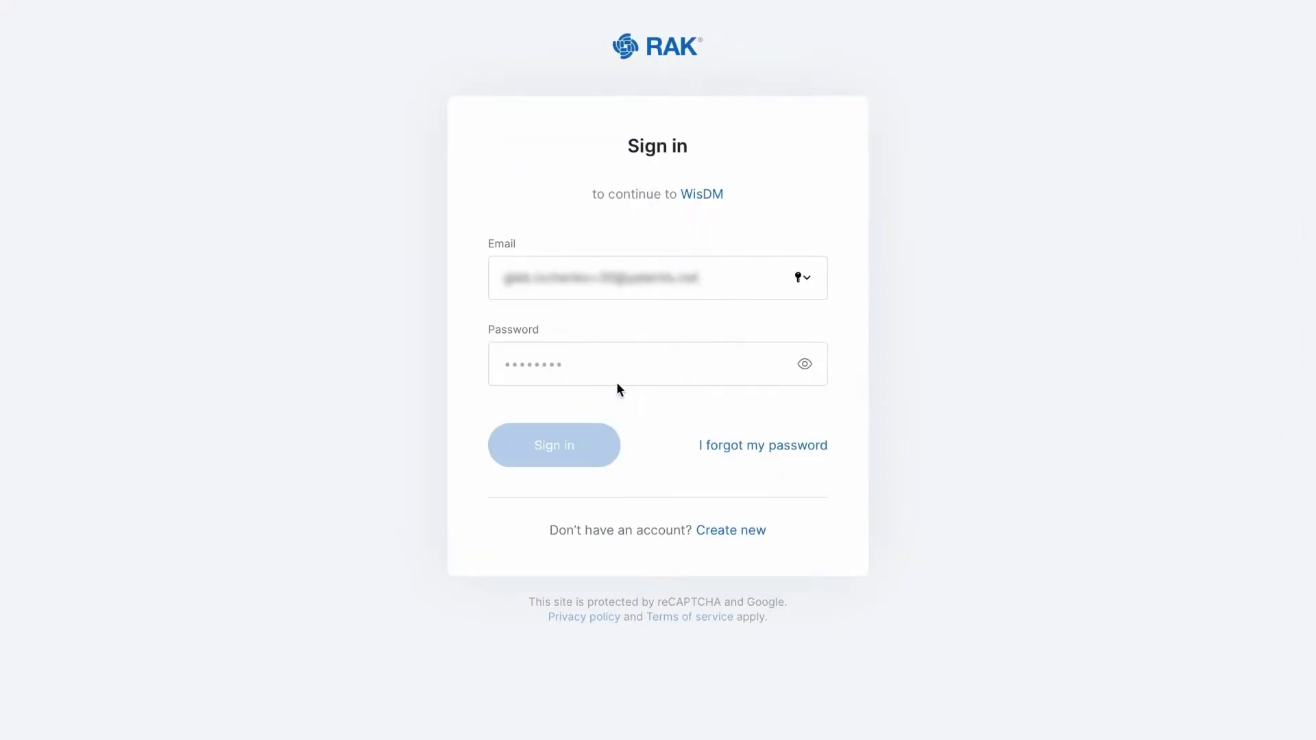
- Sign in to WisDM with the account password
{"action": "left_click", "coordinate": [615, 381]}
{"action": "type", "text": "••"}
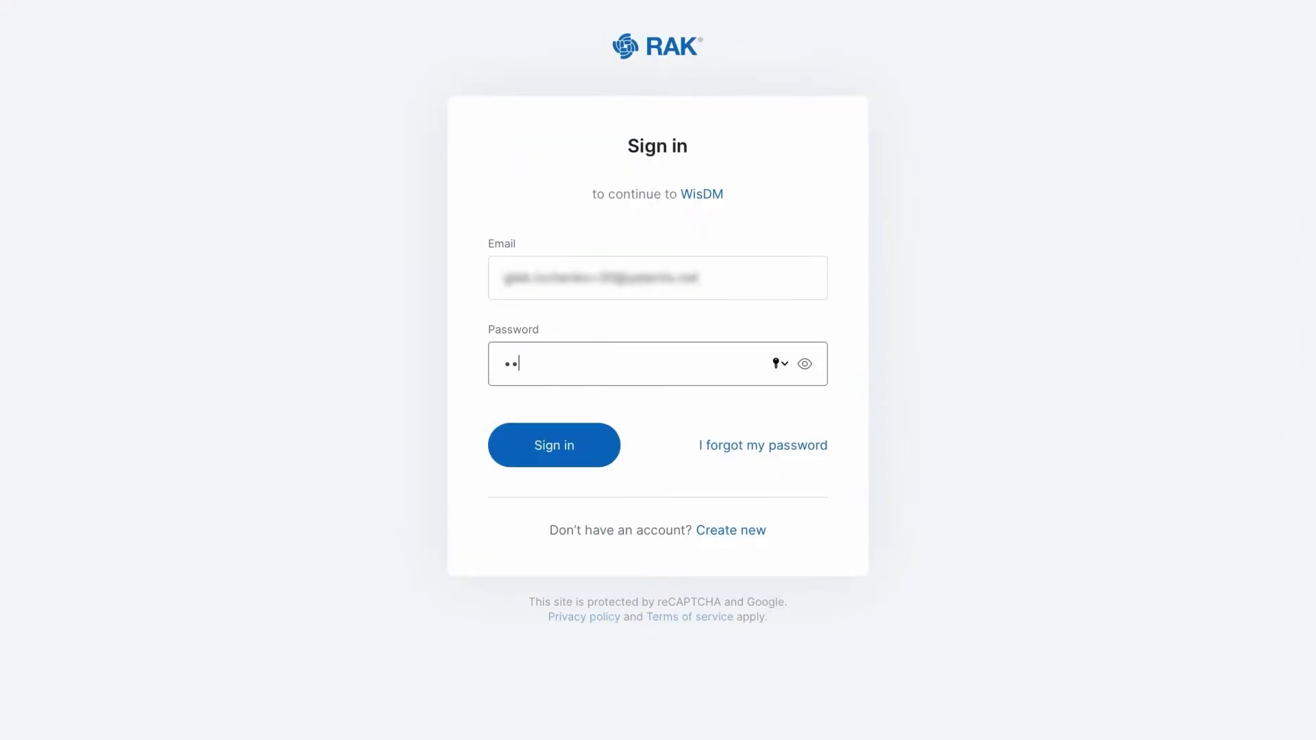
{"action": "type", "text": "•"}
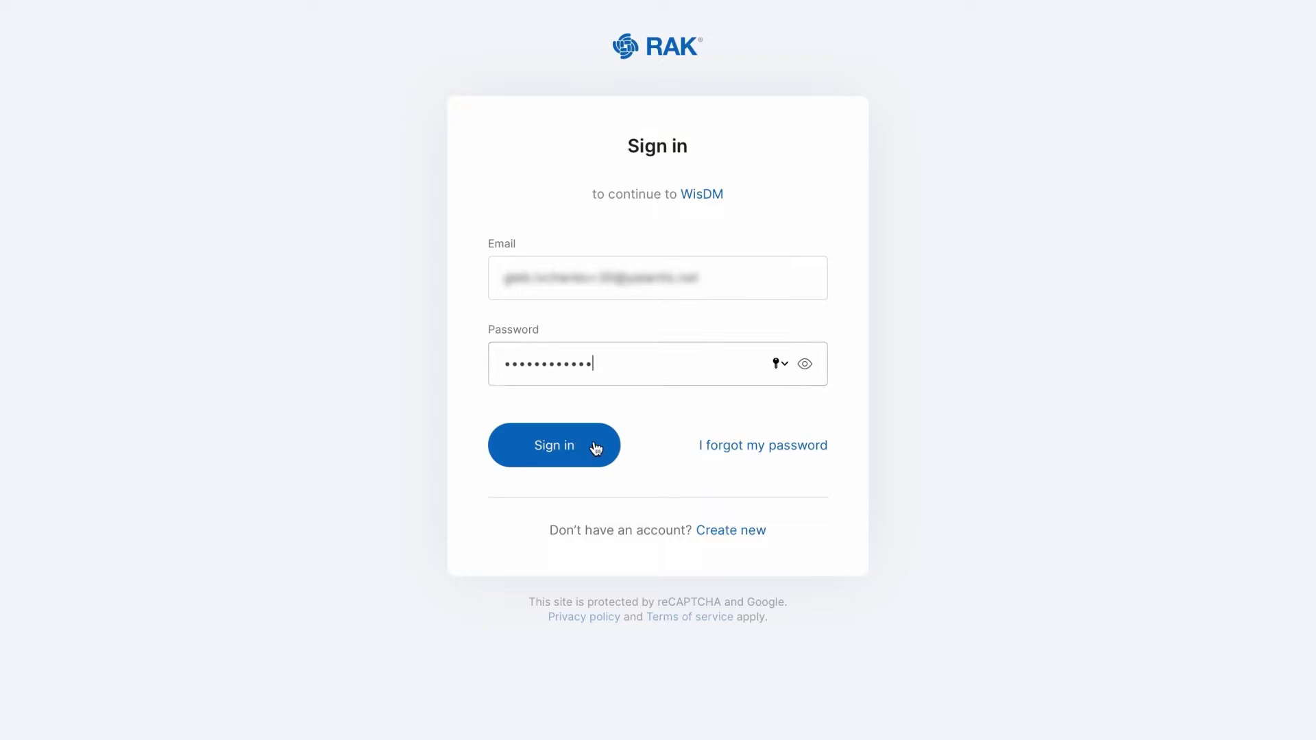
{"action": "left_click", "coordinate": [587, 447]}
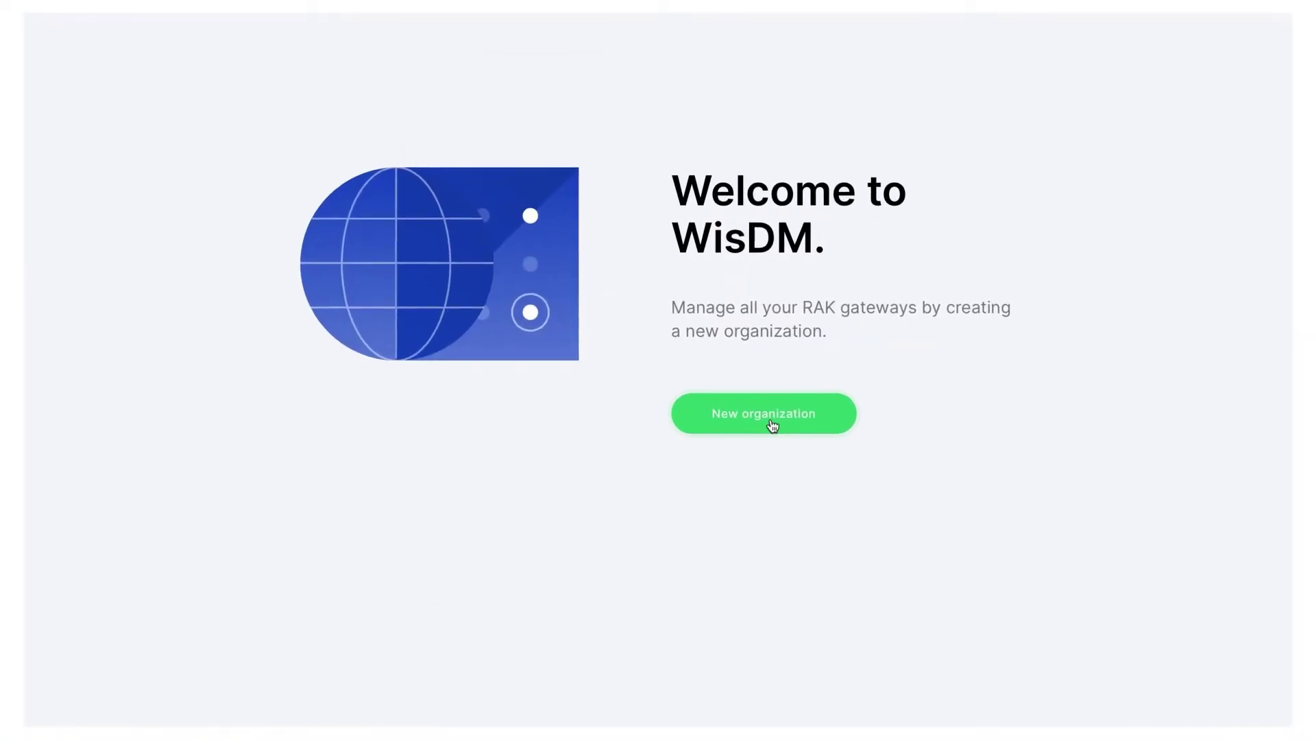
- Start a new organization with company name RAKwireless Company
{"action": "left_click", "coordinate": [773, 426]}
{"action": "left_click", "coordinate": [401, 210]}
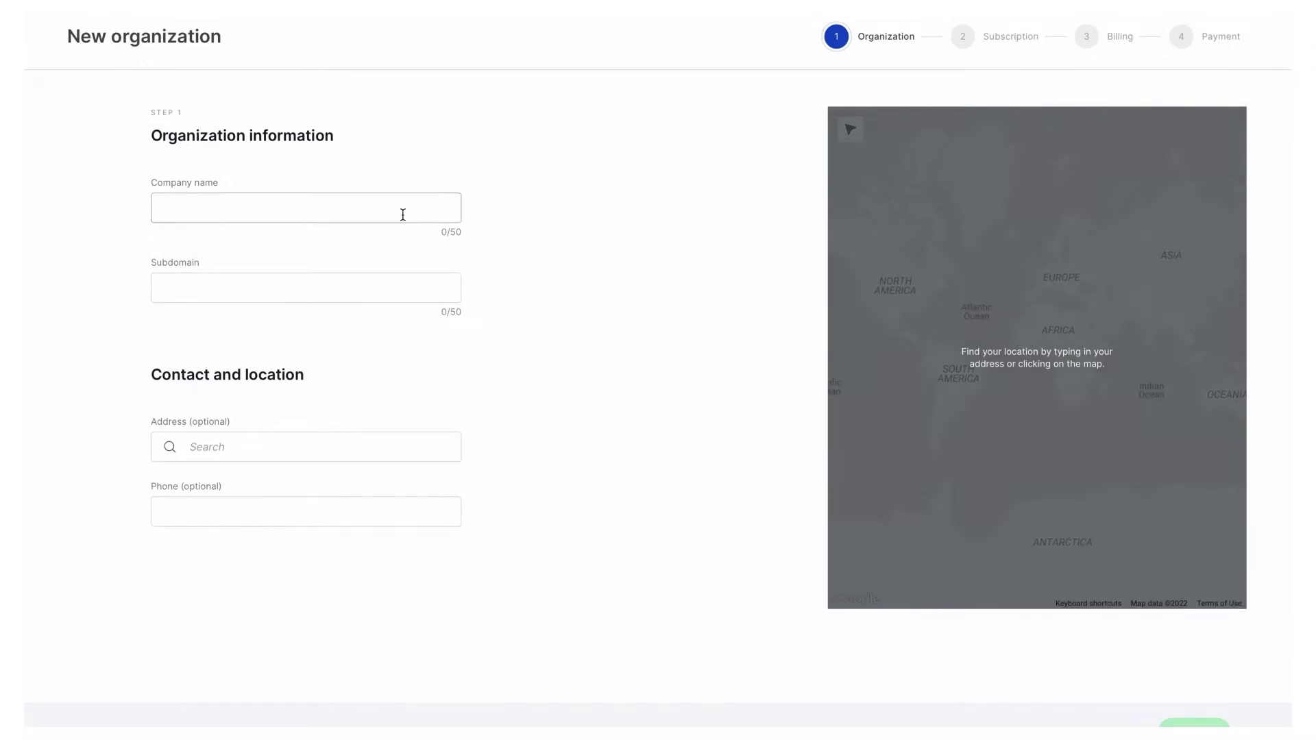
{"action": "type", "text": "RAKwir"}
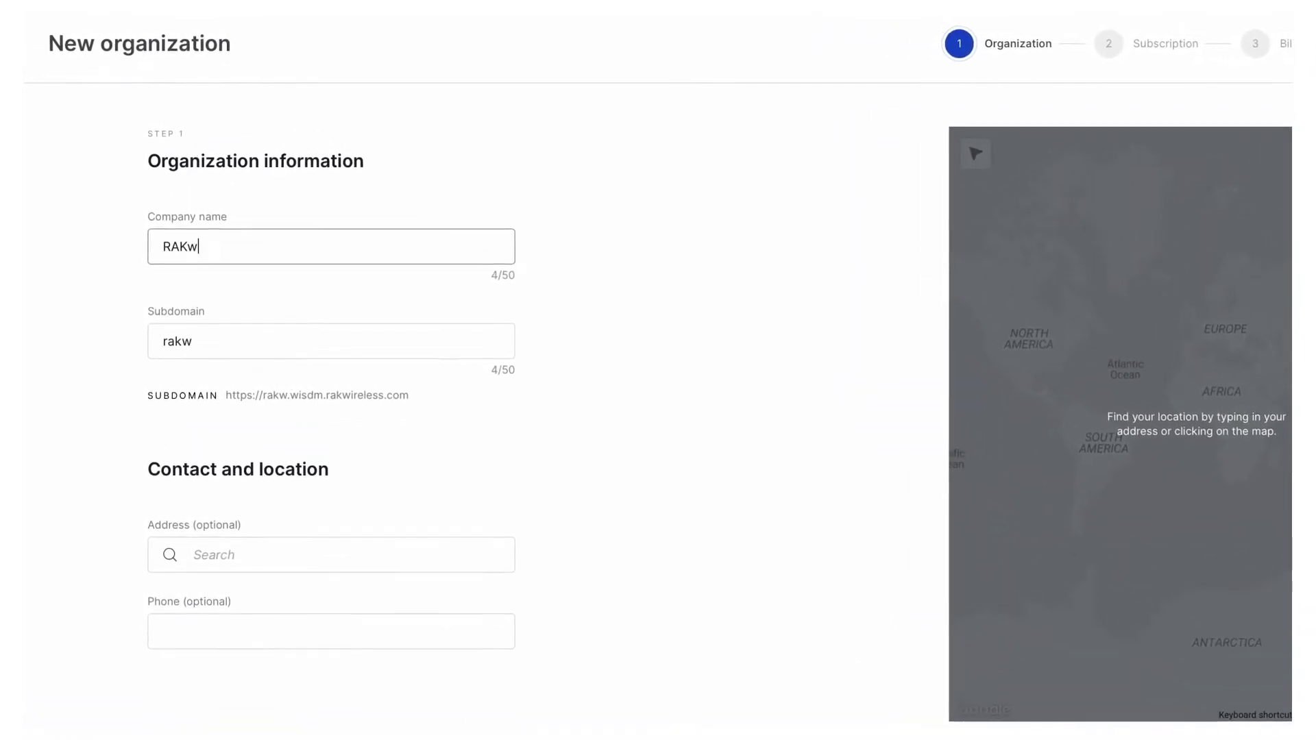
{"action": "type", "text": "eless Com"}
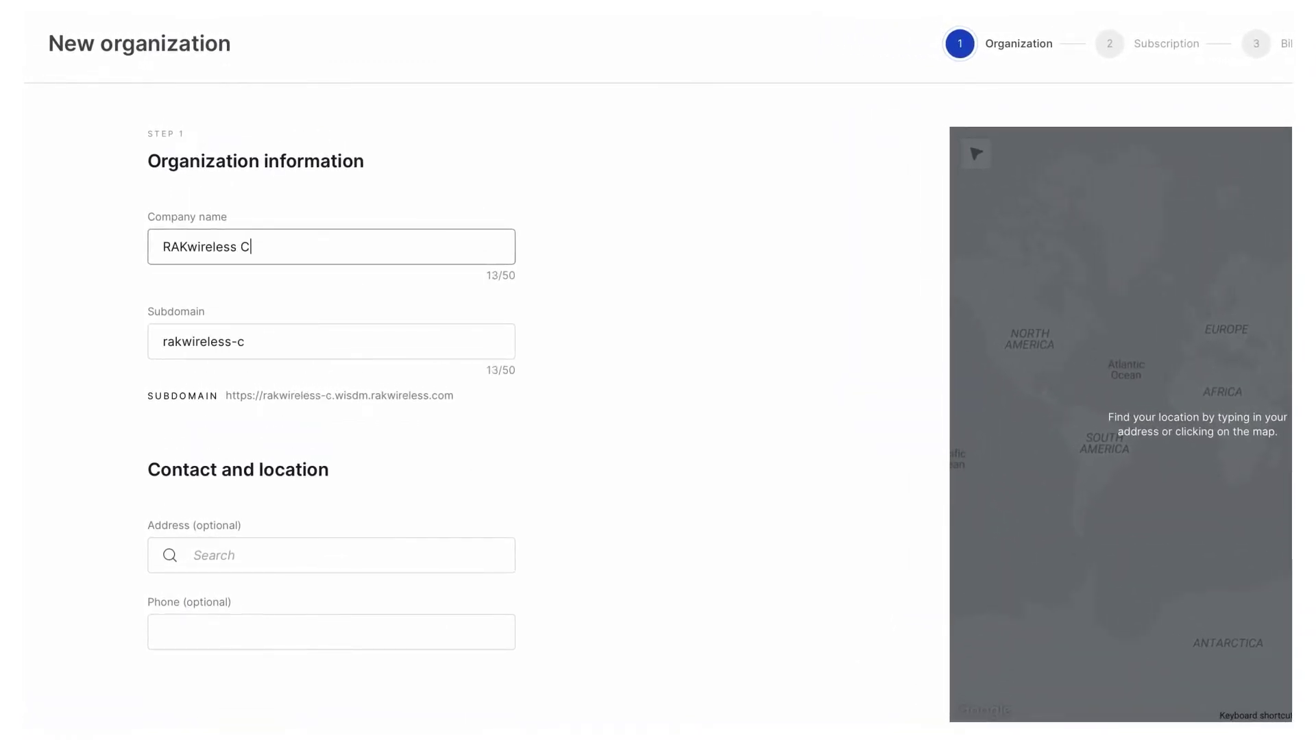
{"action": "type", "text": "pany"}
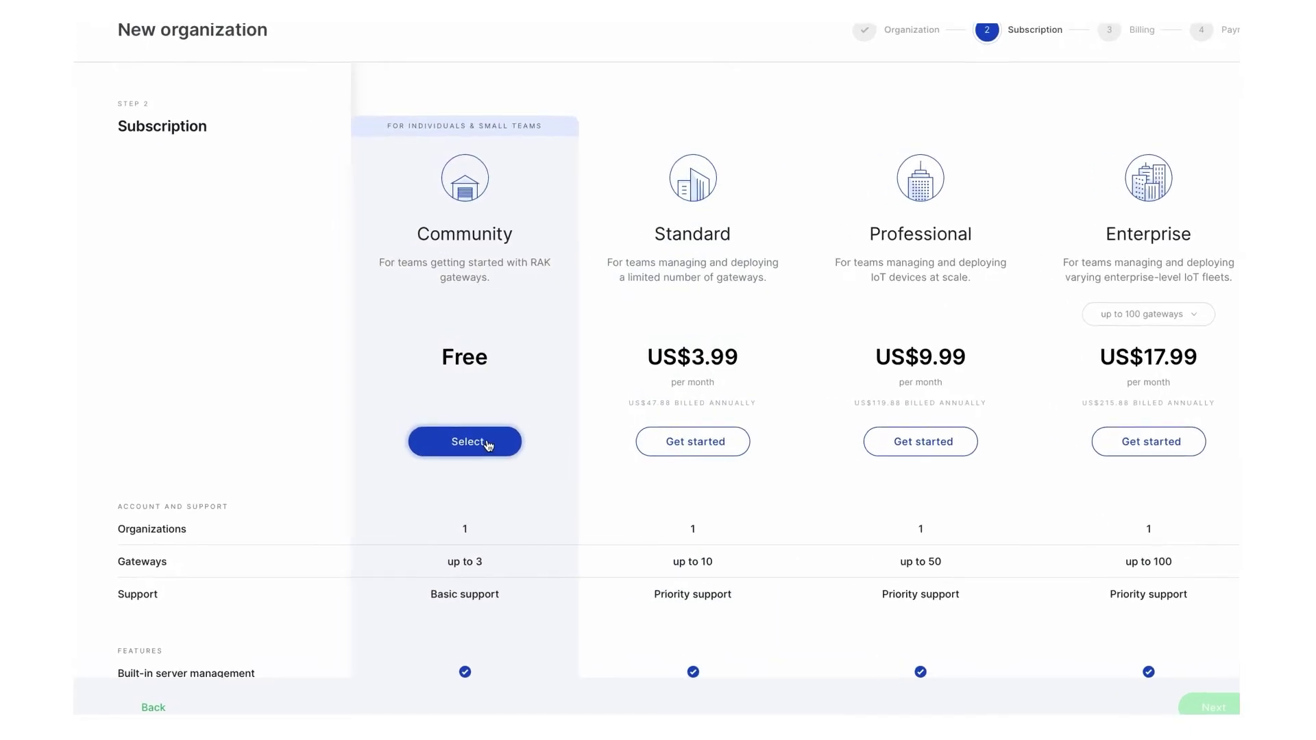
- Choose the free Community plan and create the RAKwireless Company organization
{"action": "left_click", "coordinate": [488, 446]}
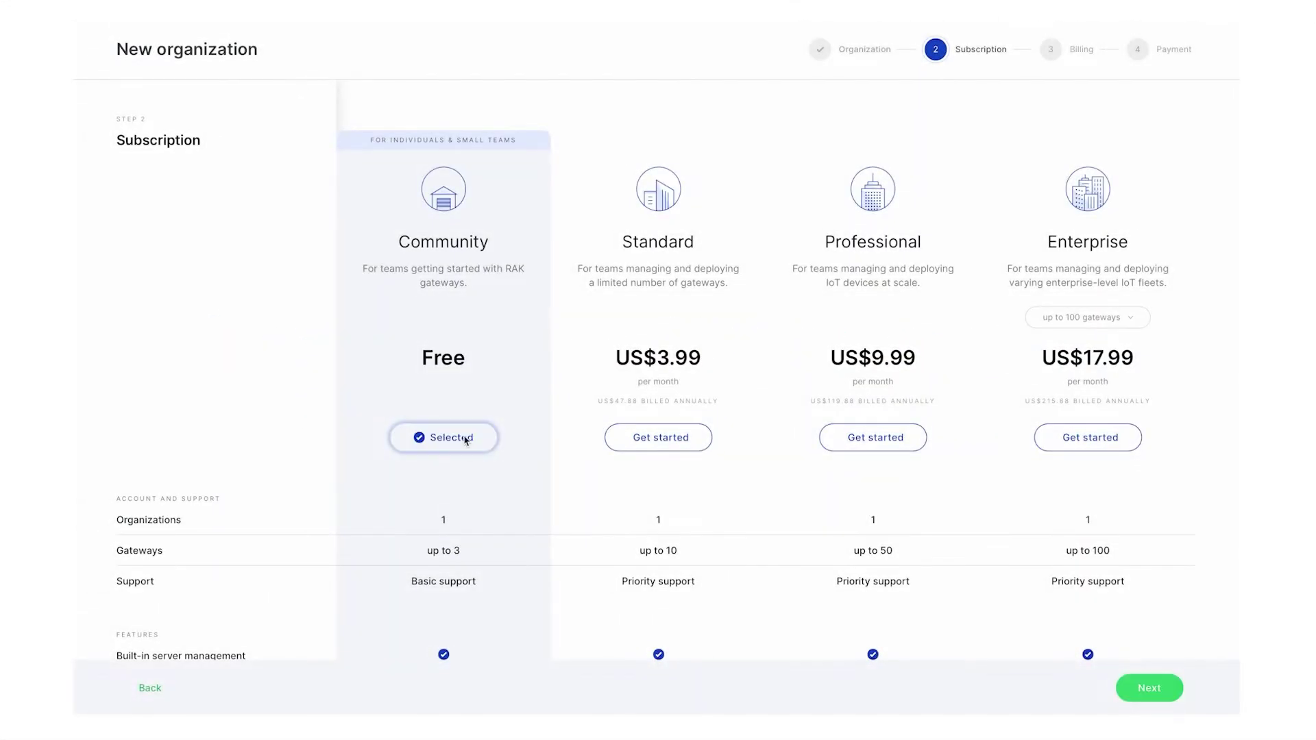
{"action": "left_click", "coordinate": [1144, 690]}
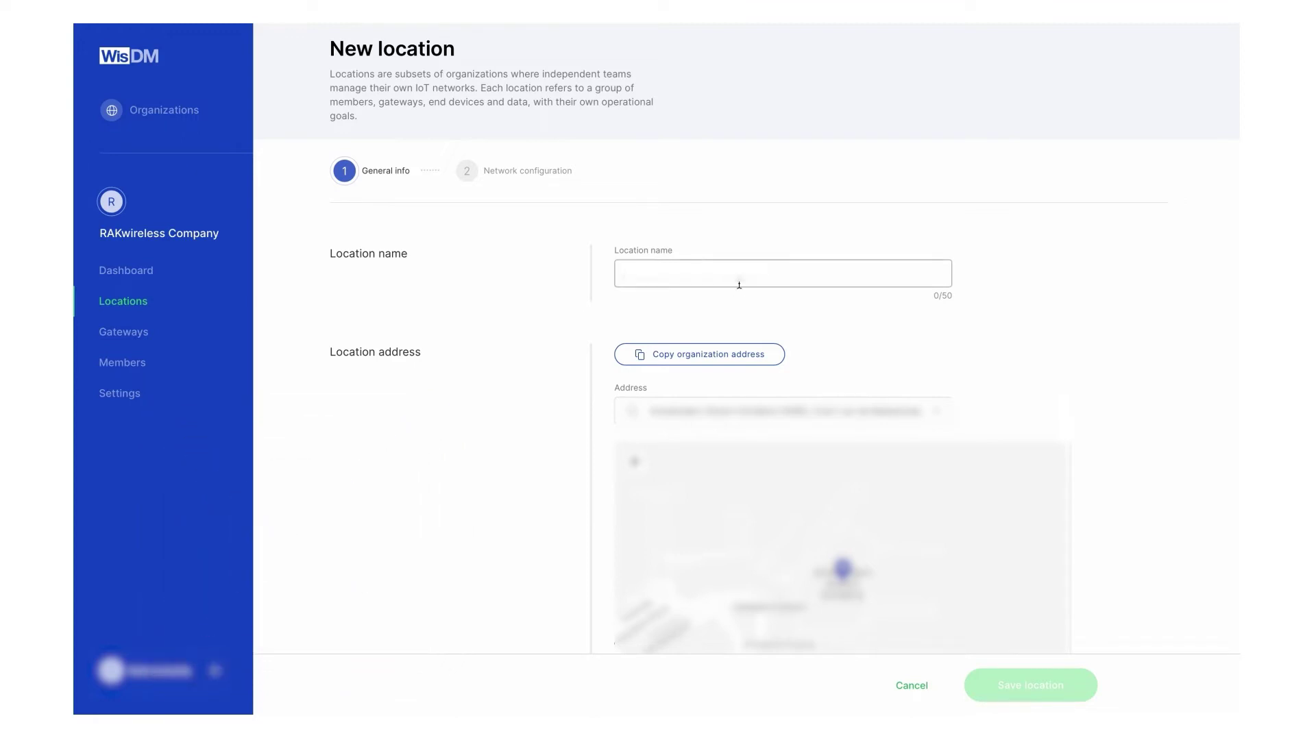
- Enter the location's name and address, fix a typo, and save its general info
{"action": "type", "text": "ab"}
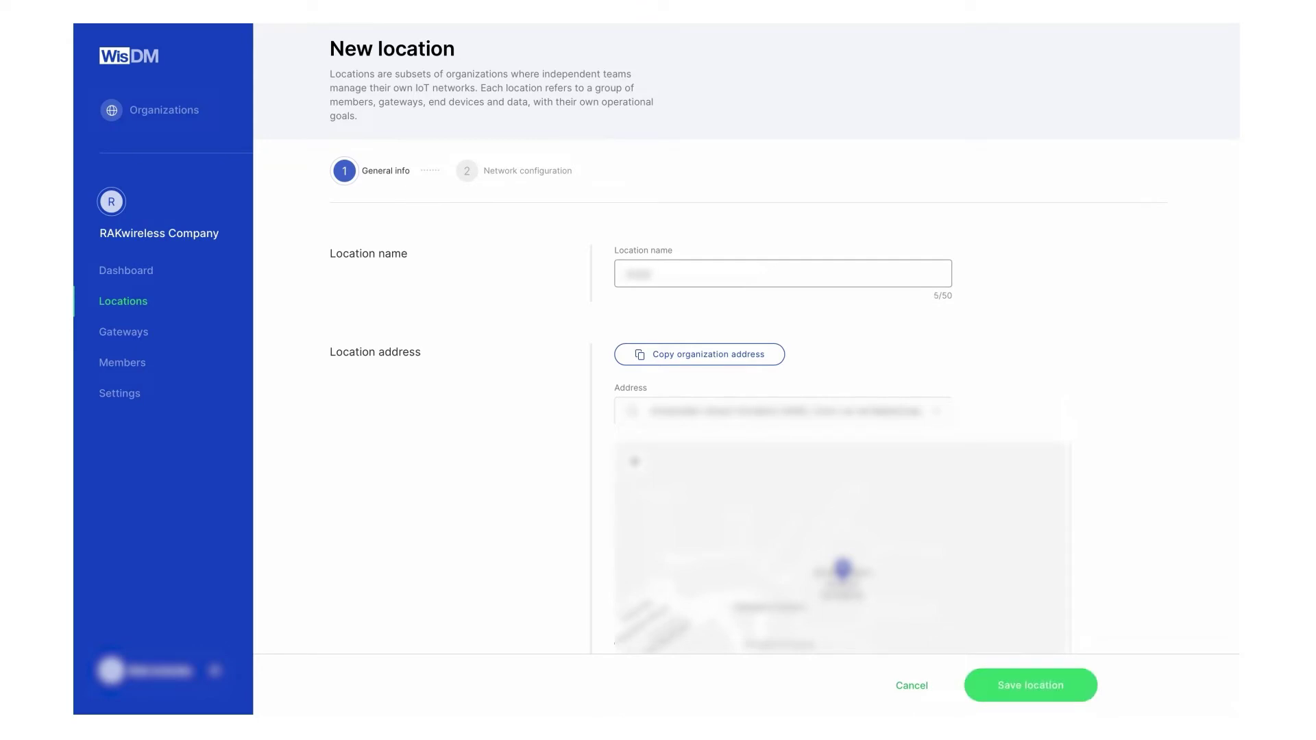
{"action": "key", "text": "BackSpace"}
{"action": "key", "text": "BackSpace"}
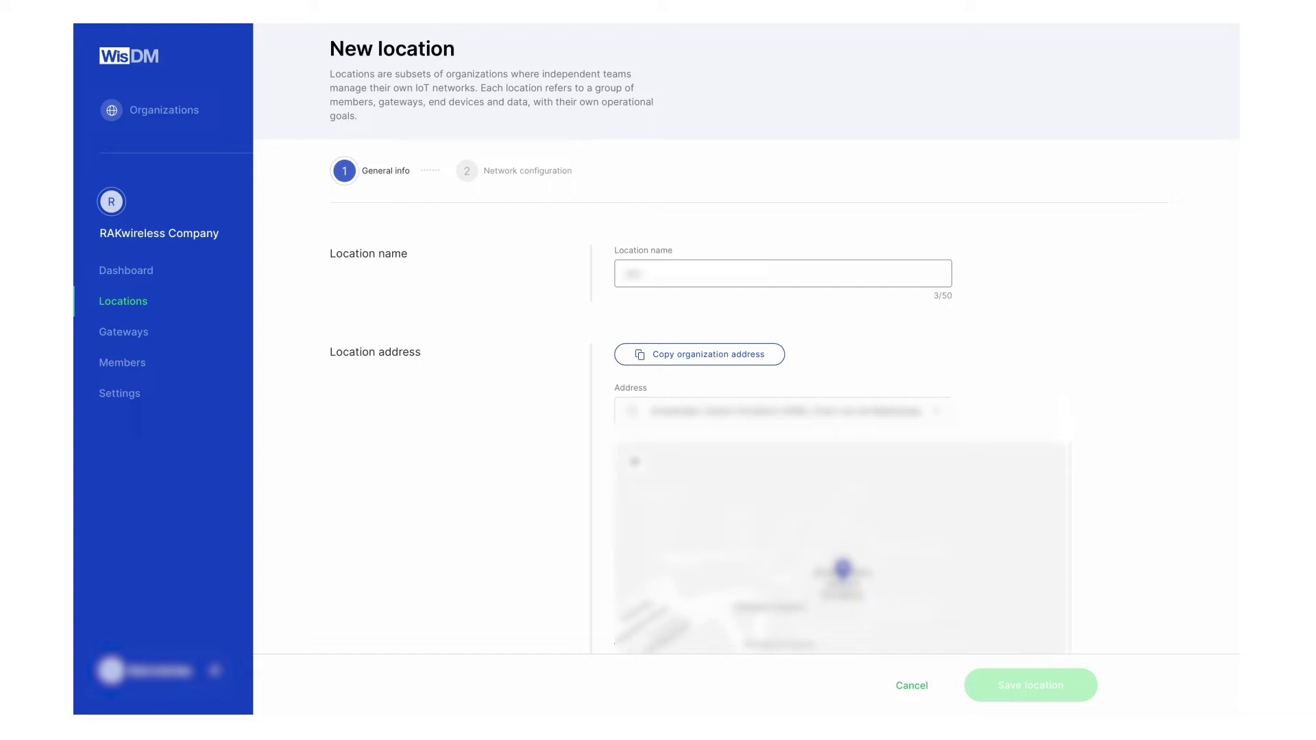
{"action": "type", "text": "a"}
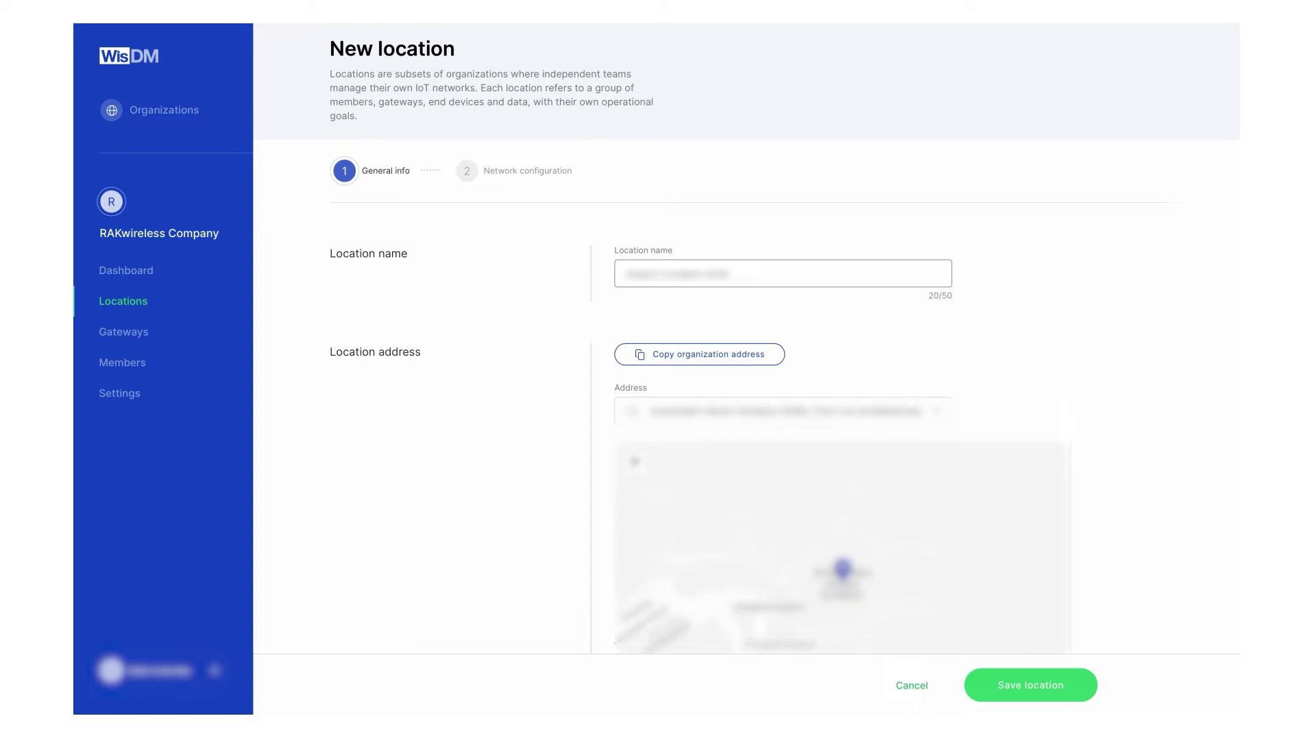
{"action": "type", "text": "01"}
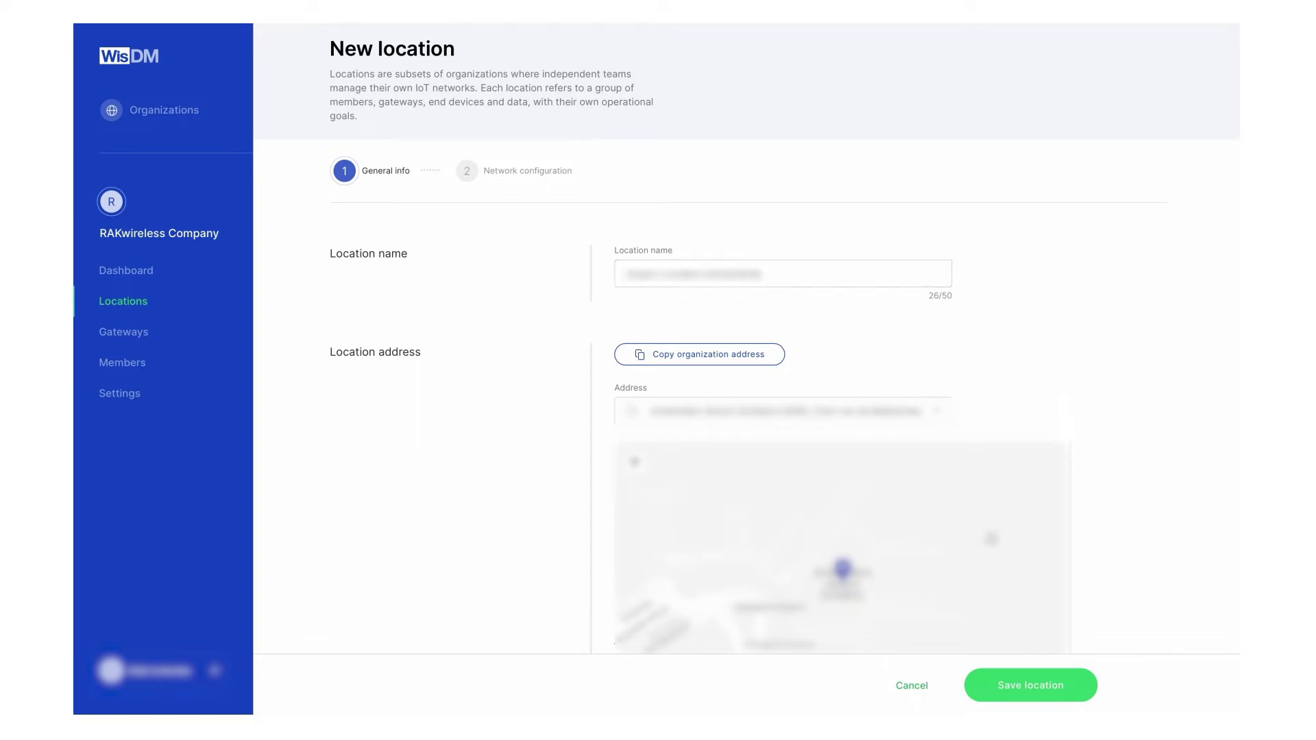
{"action": "left_click", "coordinate": [1017, 688]}
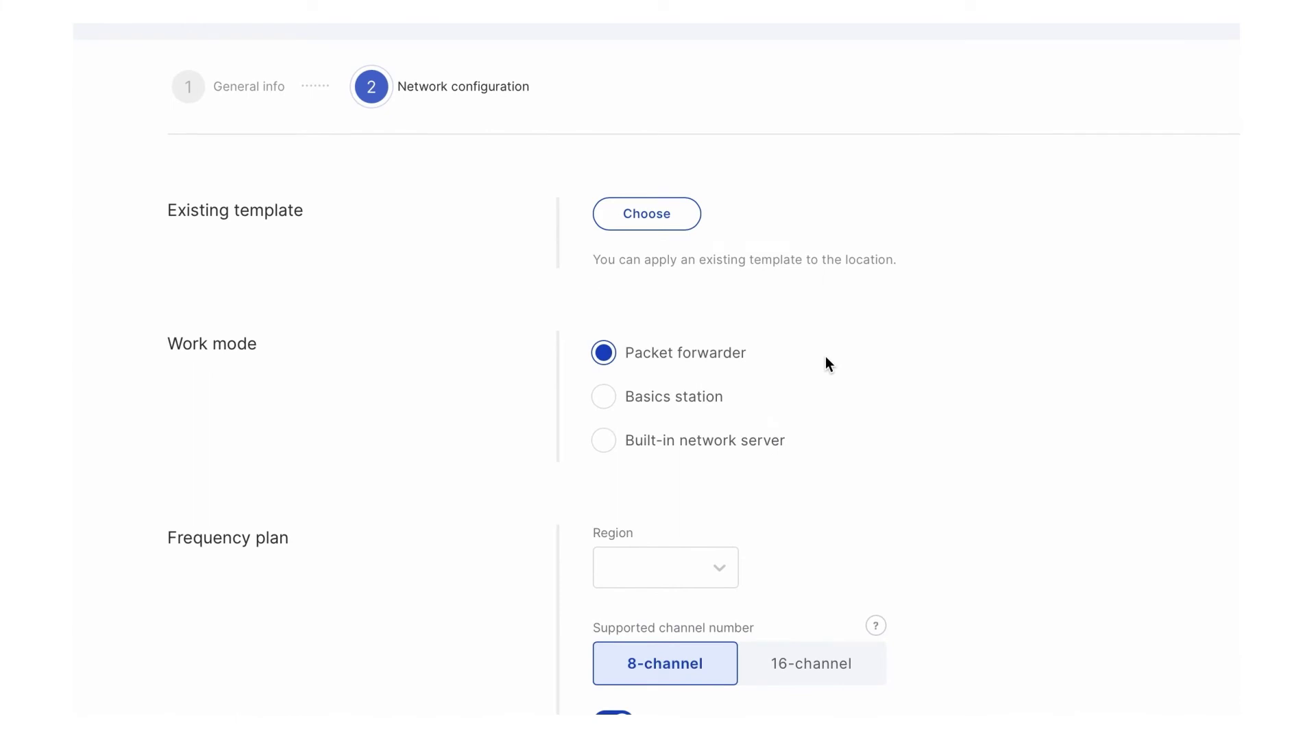
- Set the location's frequency region to EU868 and save the network configuration
{"action": "left_click", "coordinate": [698, 559]}
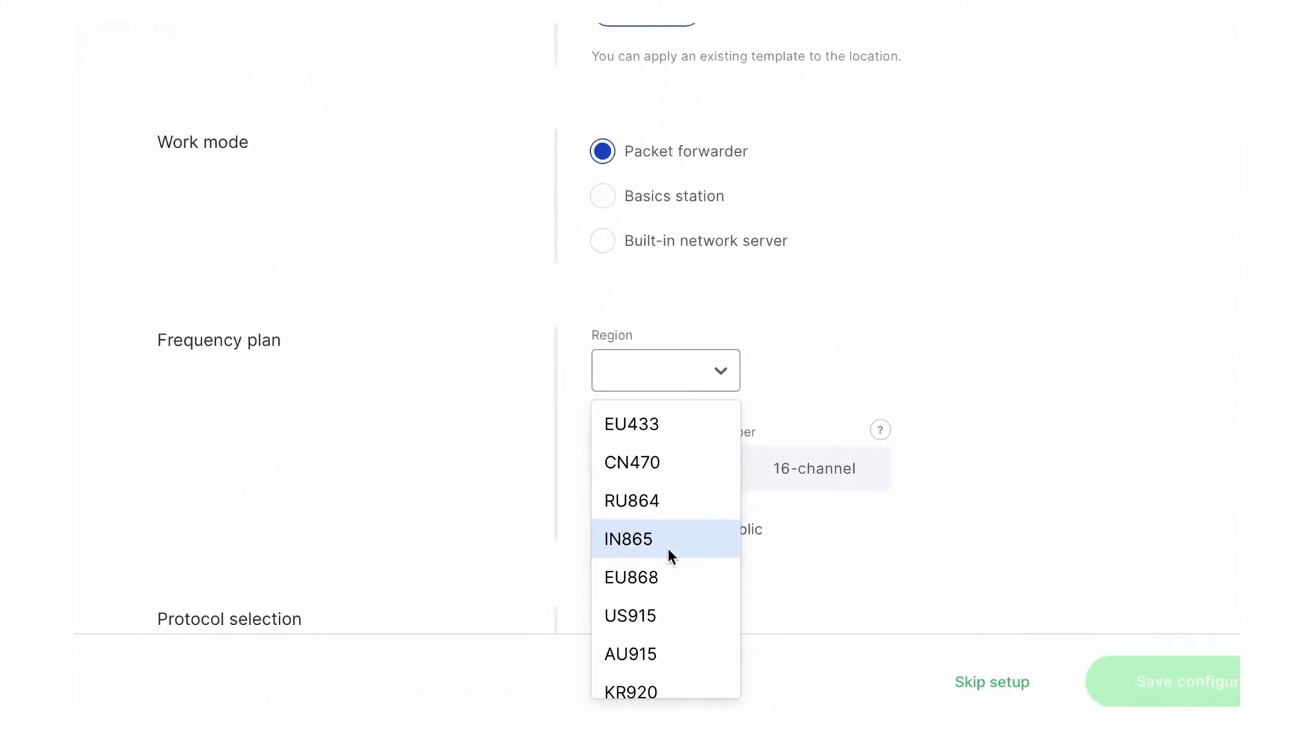
{"action": "left_click", "coordinate": [667, 564]}
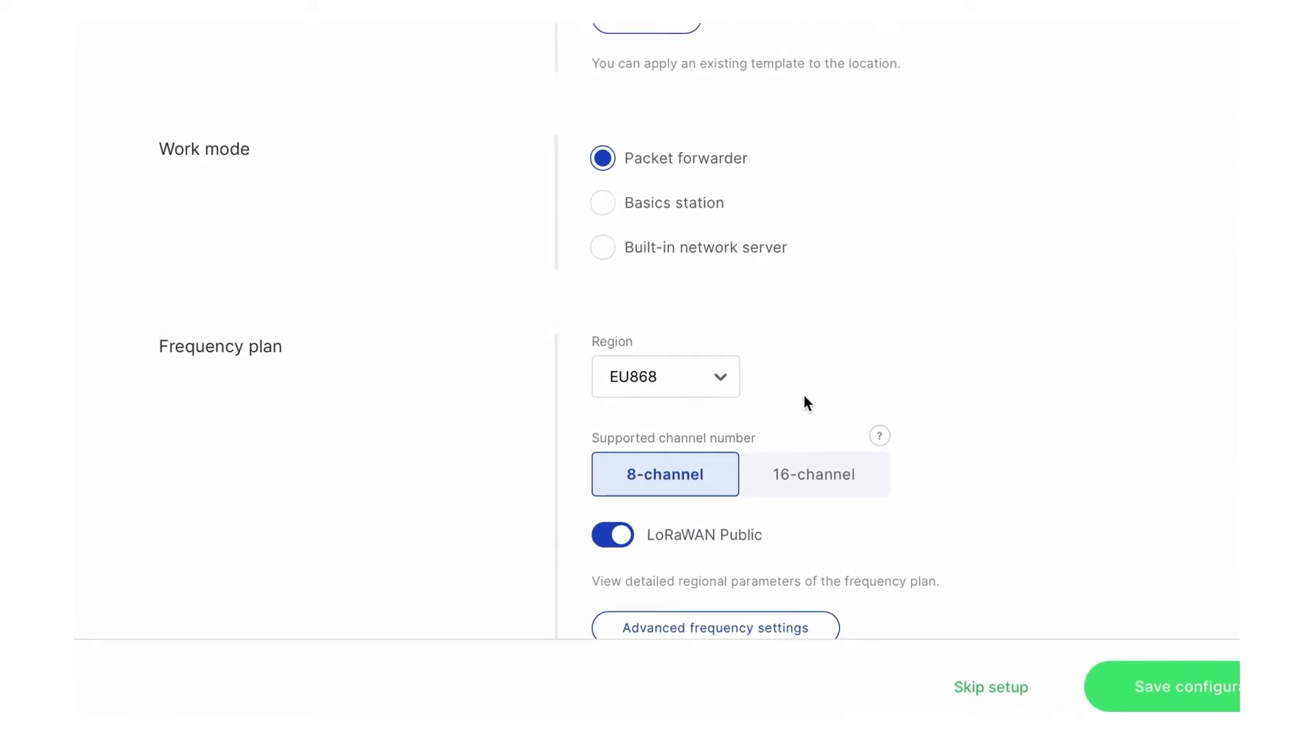
{"action": "scroll", "coordinate": [804, 396], "scroll_direction": "down", "scroll_amount": 3}
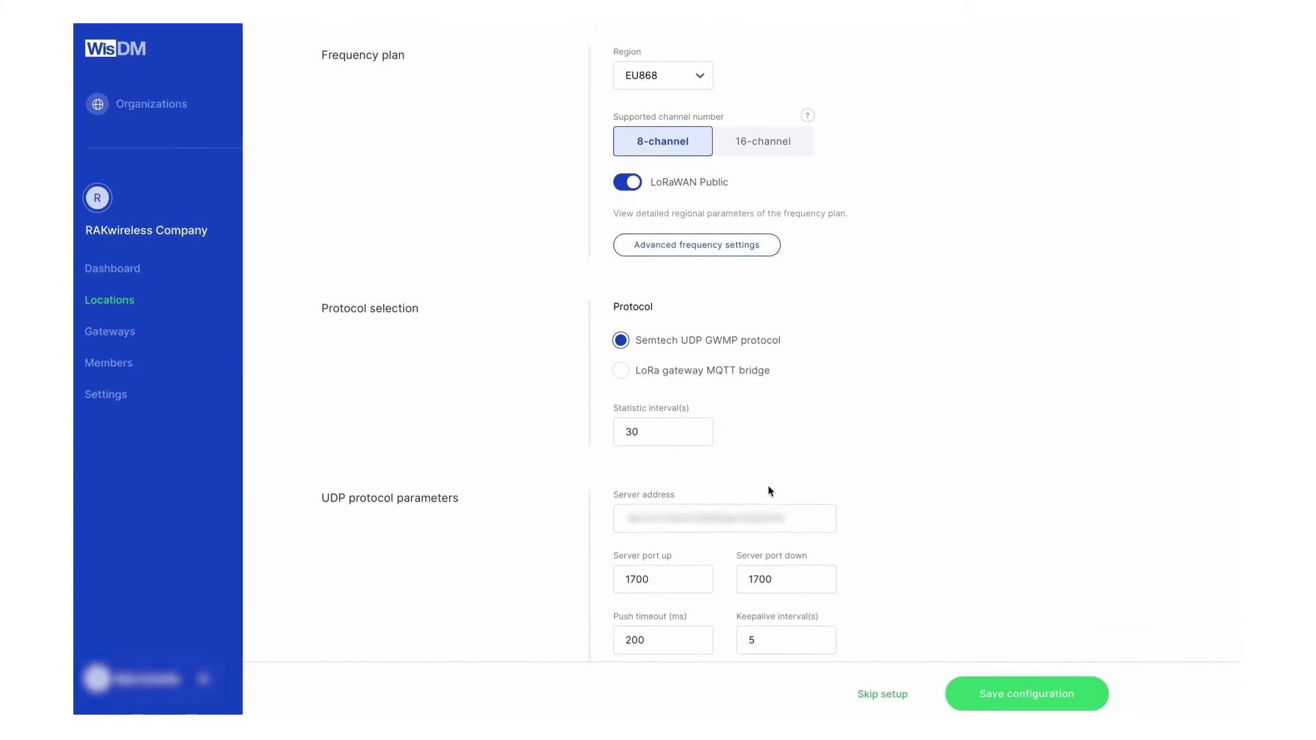
{"action": "scroll", "coordinate": [768, 484], "scroll_direction": "down", "scroll_amount": 2}
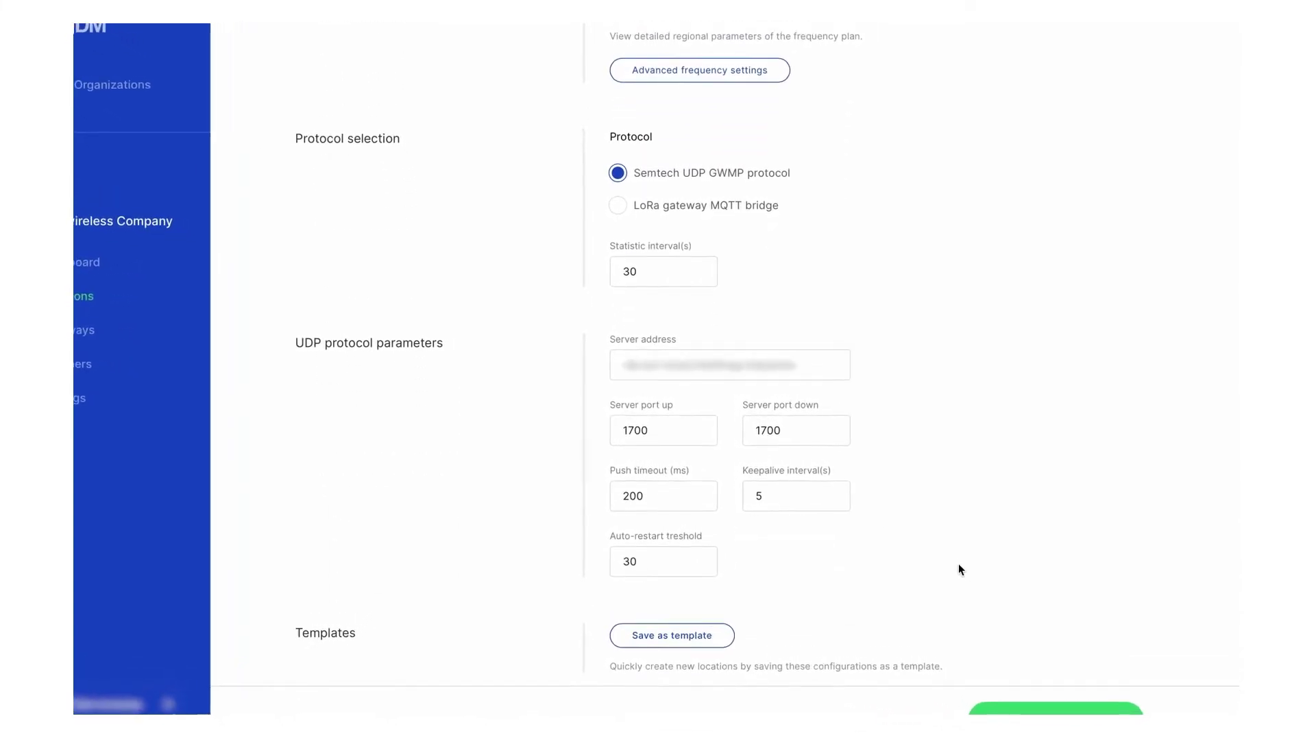
{"action": "scroll", "coordinate": [926, 590], "scroll_direction": "down", "scroll_amount": 3}
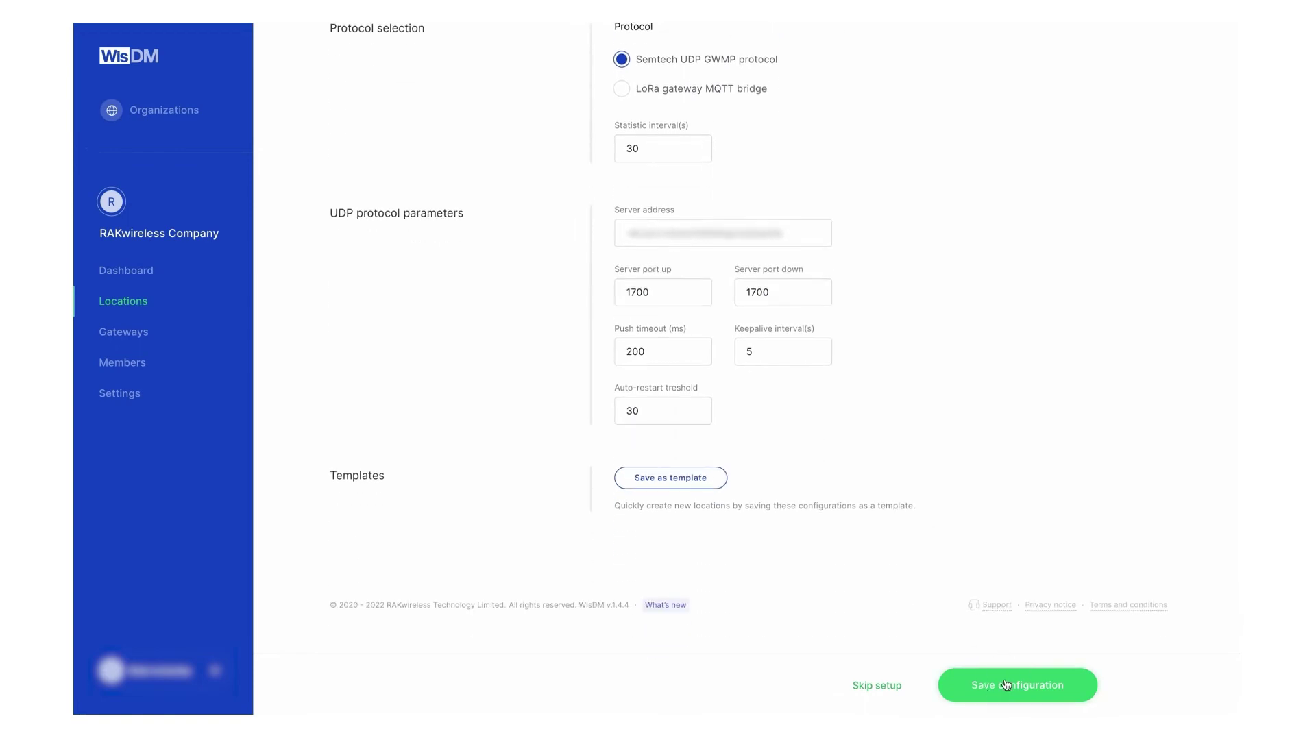
{"action": "left_click", "coordinate": [1005, 685]}
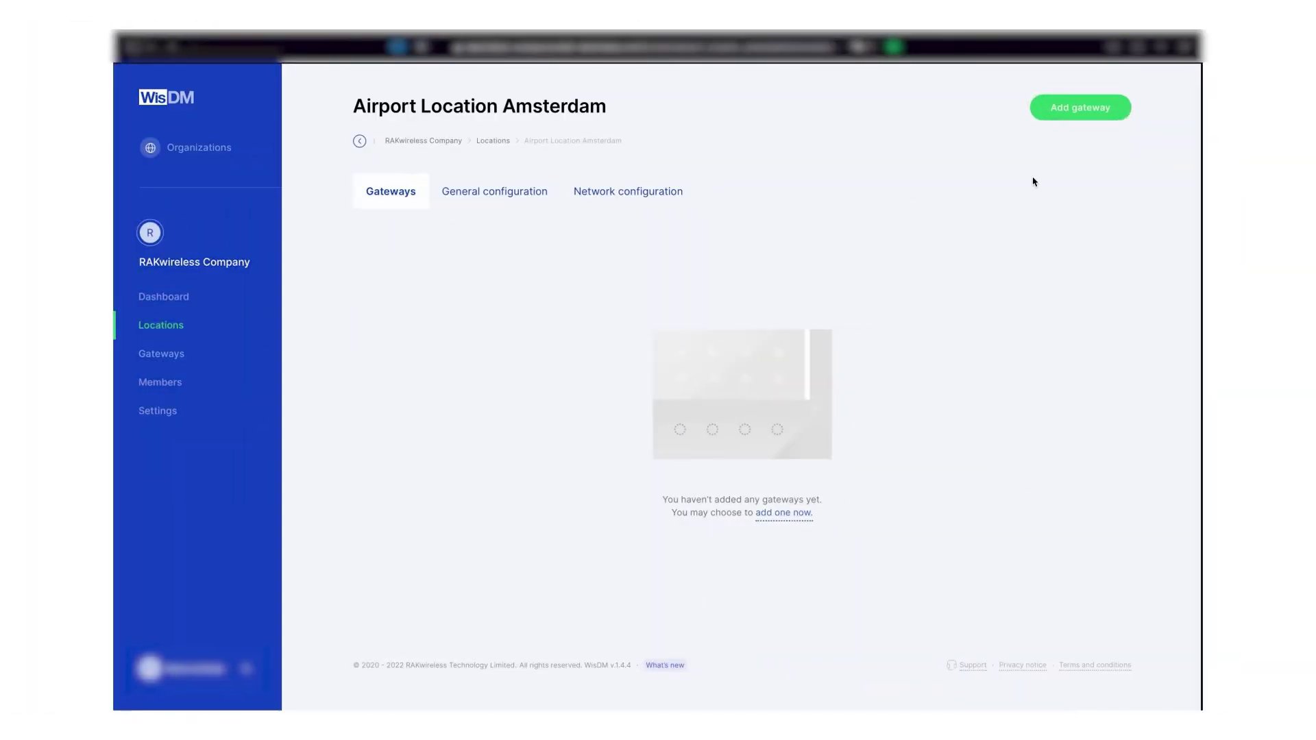
- Add gateway RAK7258-Floor-2 using its serial number and pasted EUI, then attach it to the location
{"action": "left_click", "coordinate": [1063, 116]}
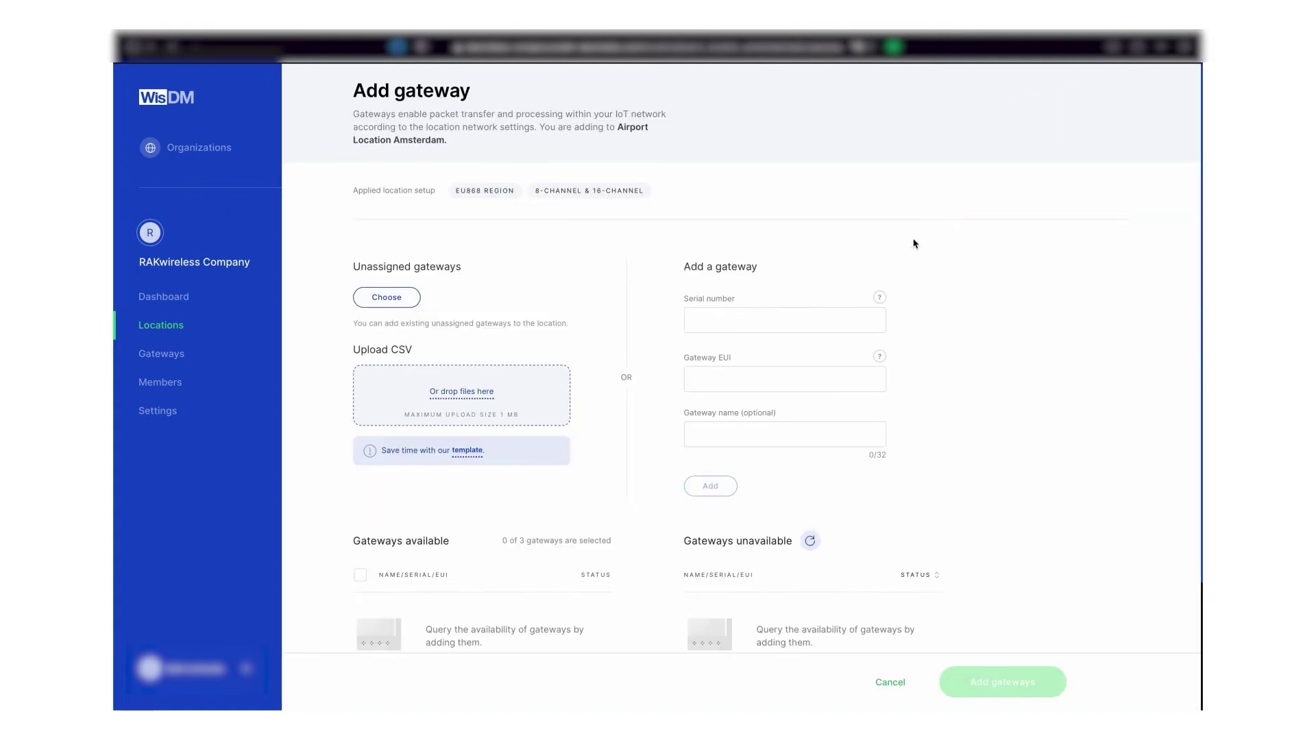
{"action": "left_click", "coordinate": [823, 316]}
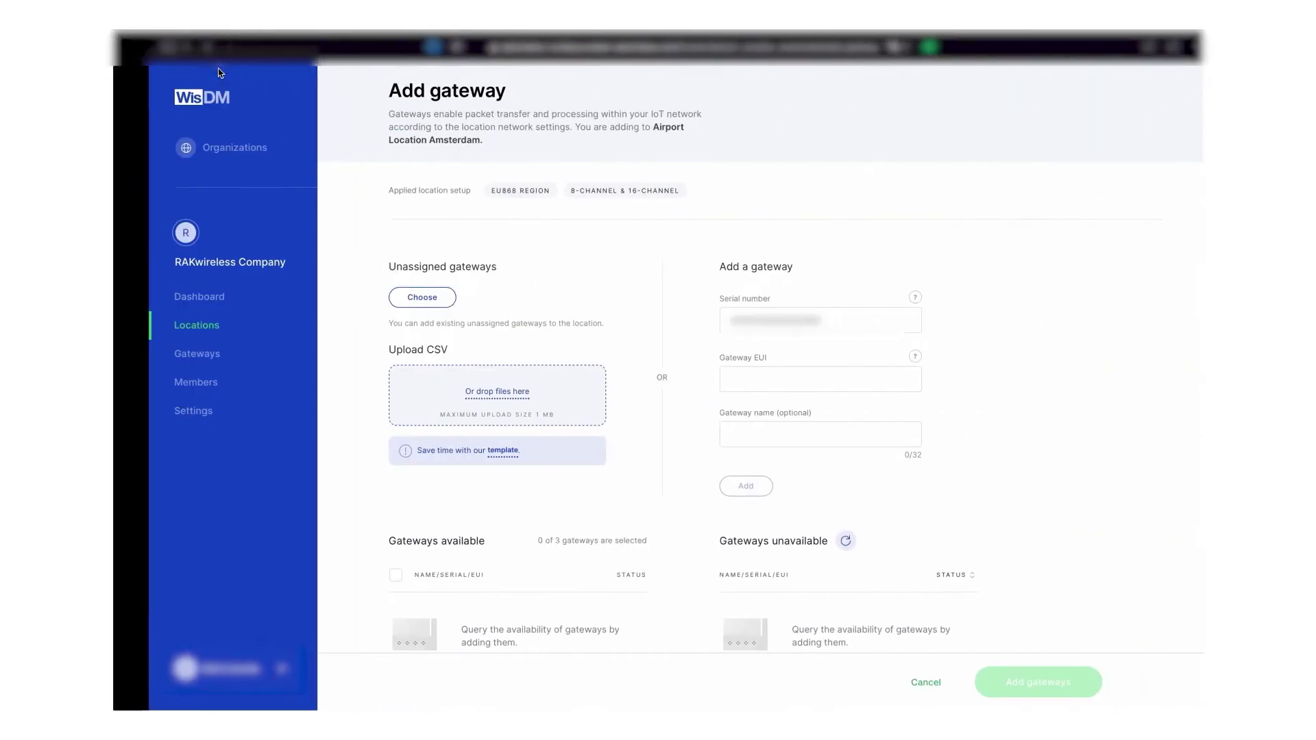
{"action": "left_click", "coordinate": [716, 378]}
{"action": "key", "text": "super+v"}
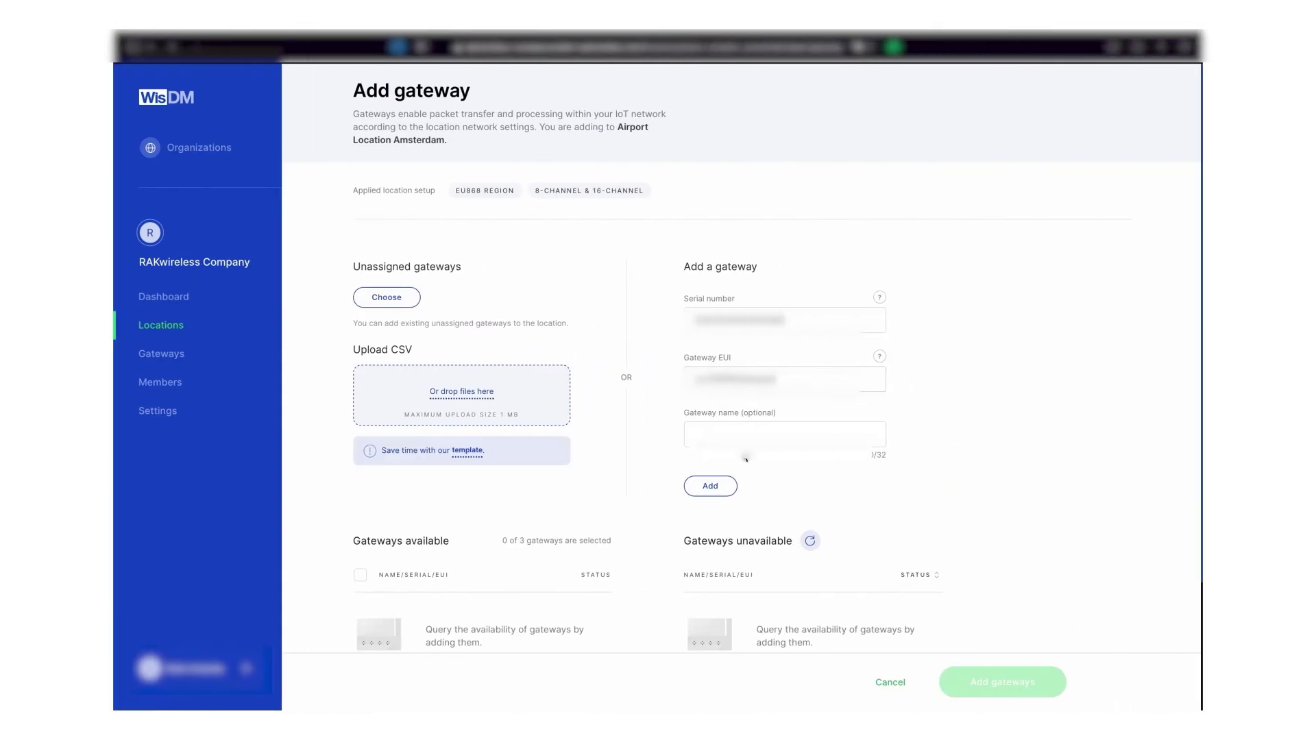
{"action": "key", "text": "Tab"}
{"action": "key", "text": "super+v"}
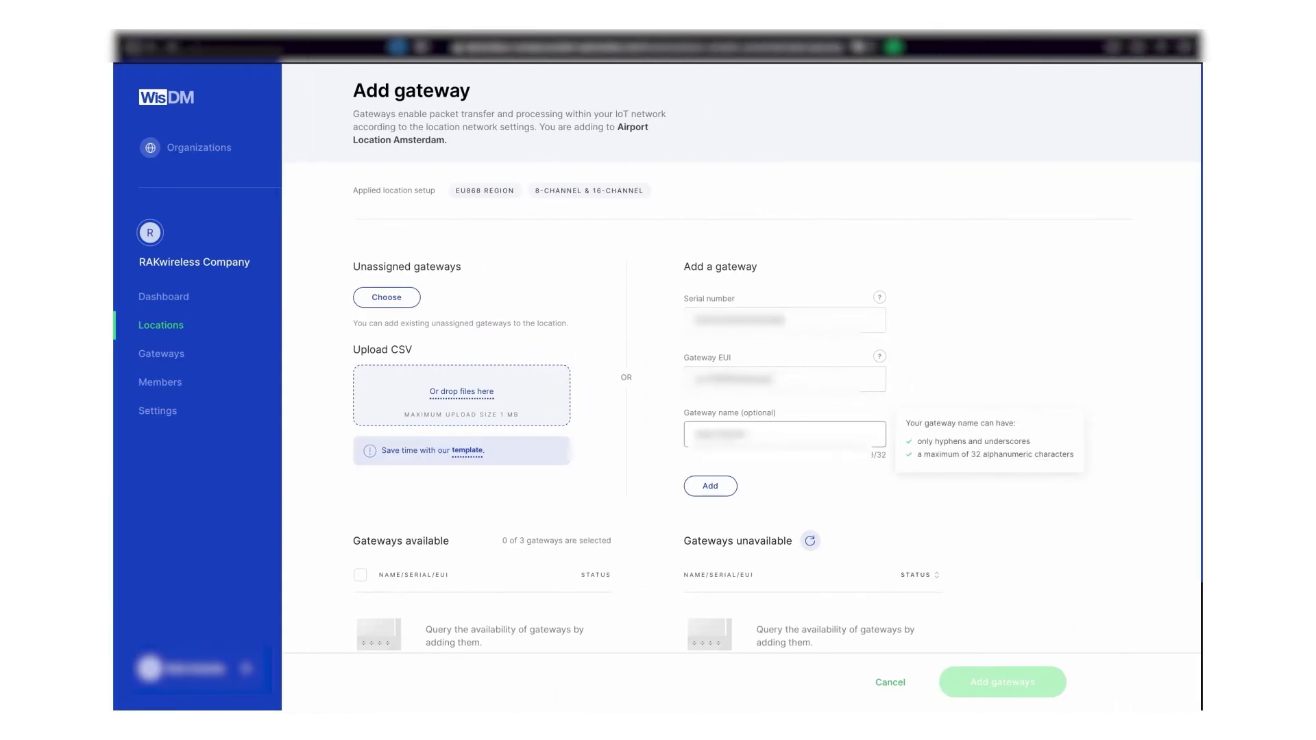
{"action": "left_click", "coordinate": [730, 486]}
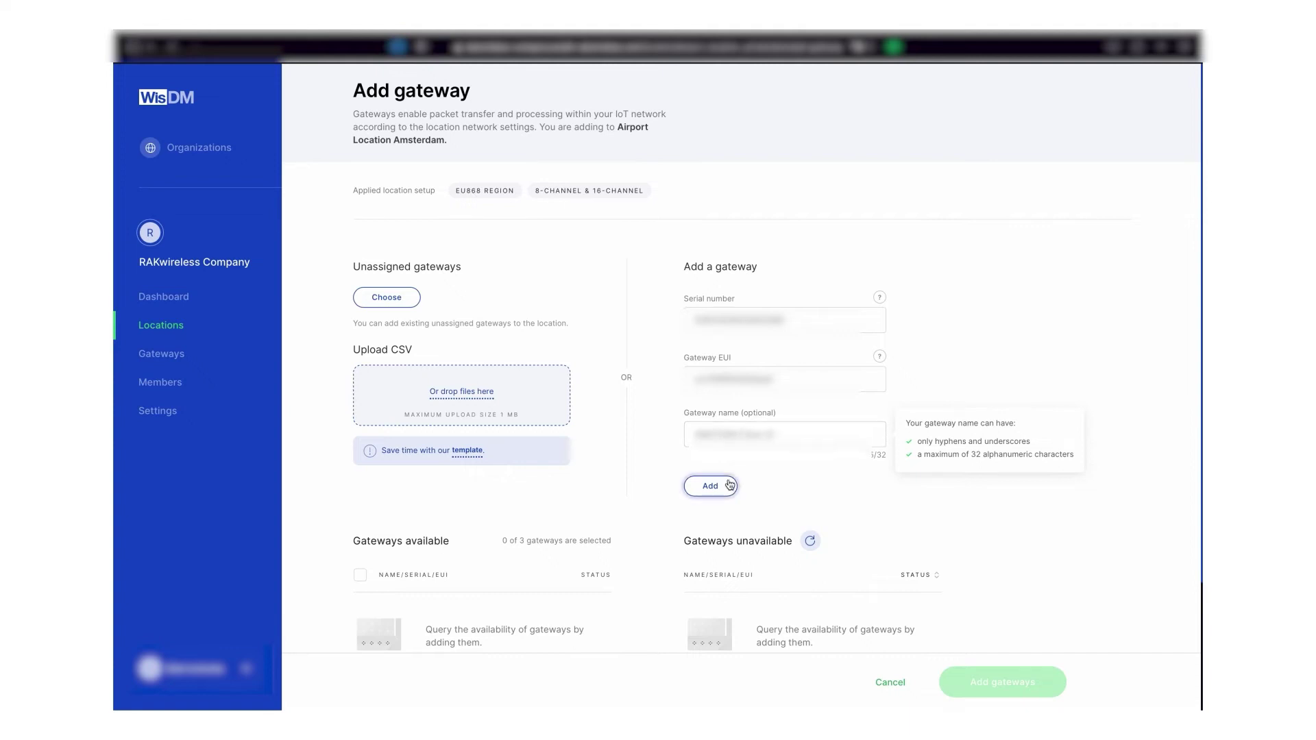
{"action": "scroll", "coordinate": [806, 486], "scroll_direction": "down", "scroll_amount": 2}
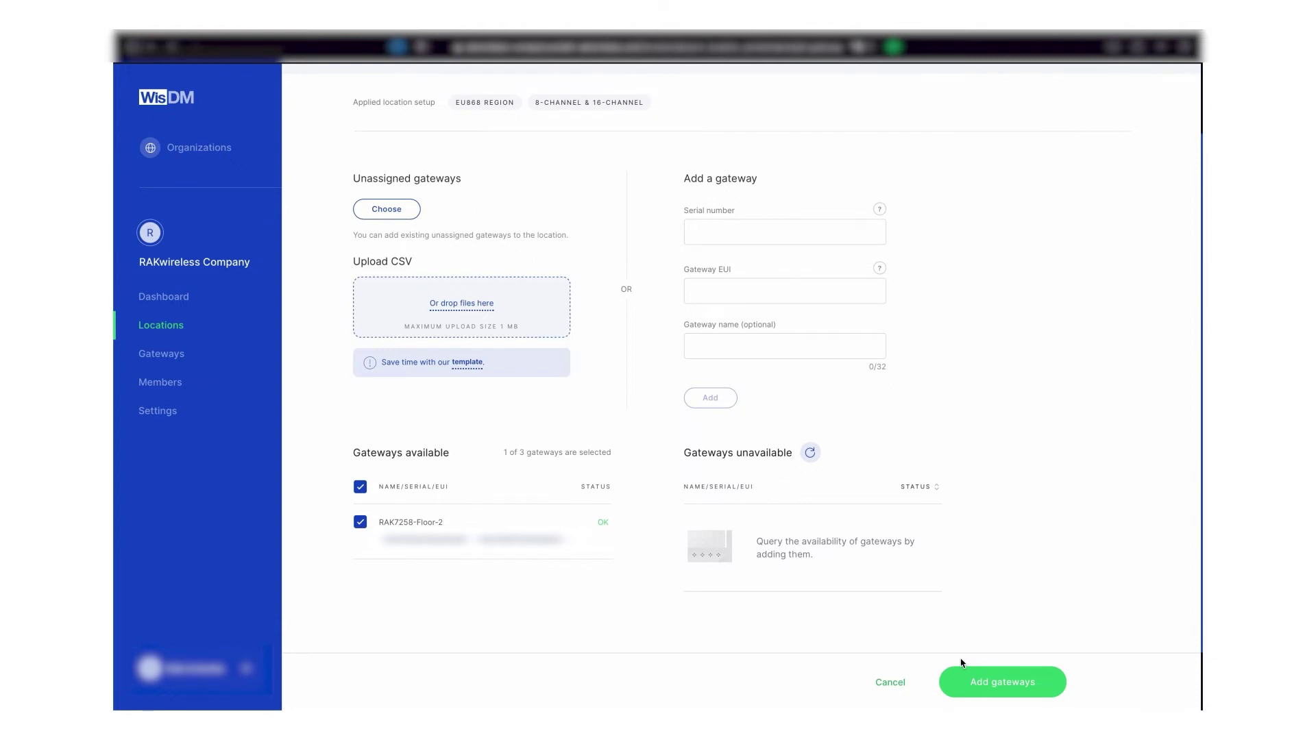
{"action": "left_click", "coordinate": [971, 681]}
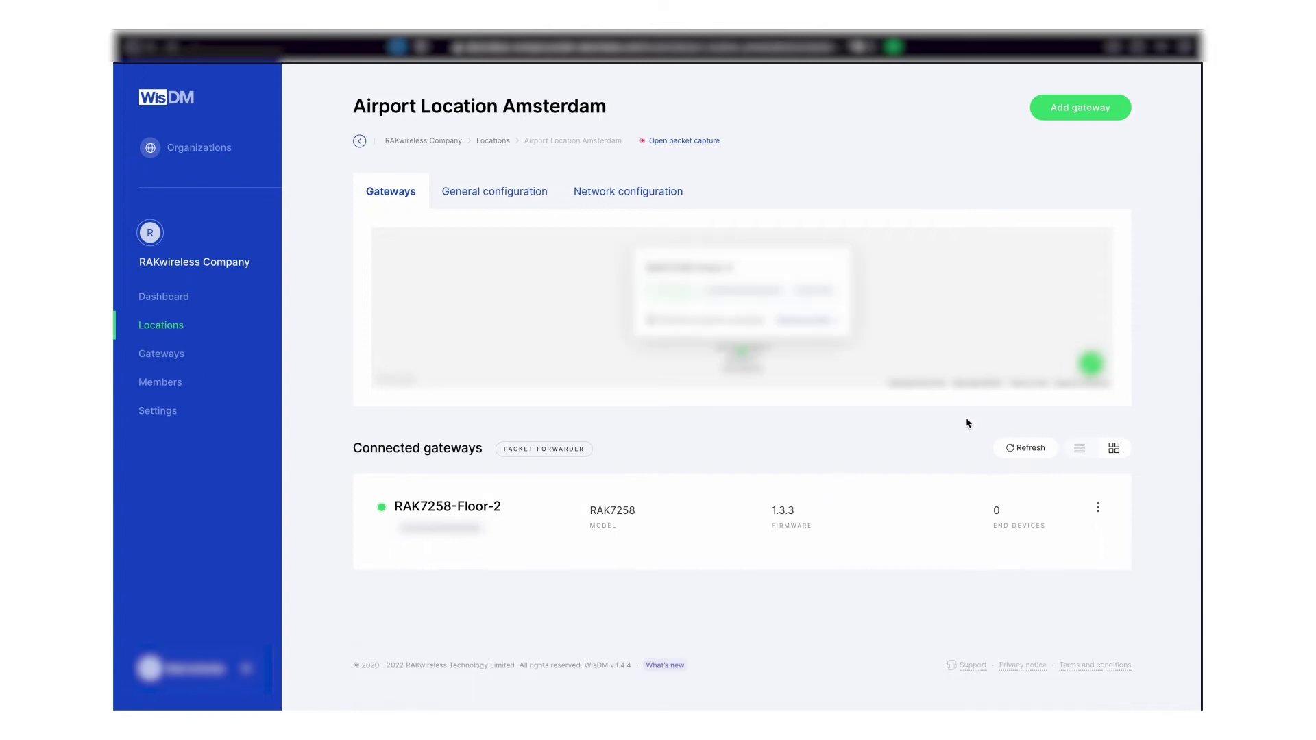
- Open RAK7258-Floor-2 from the location's gateway list to view its overview
{"action": "left_click", "coordinate": [912, 518]}
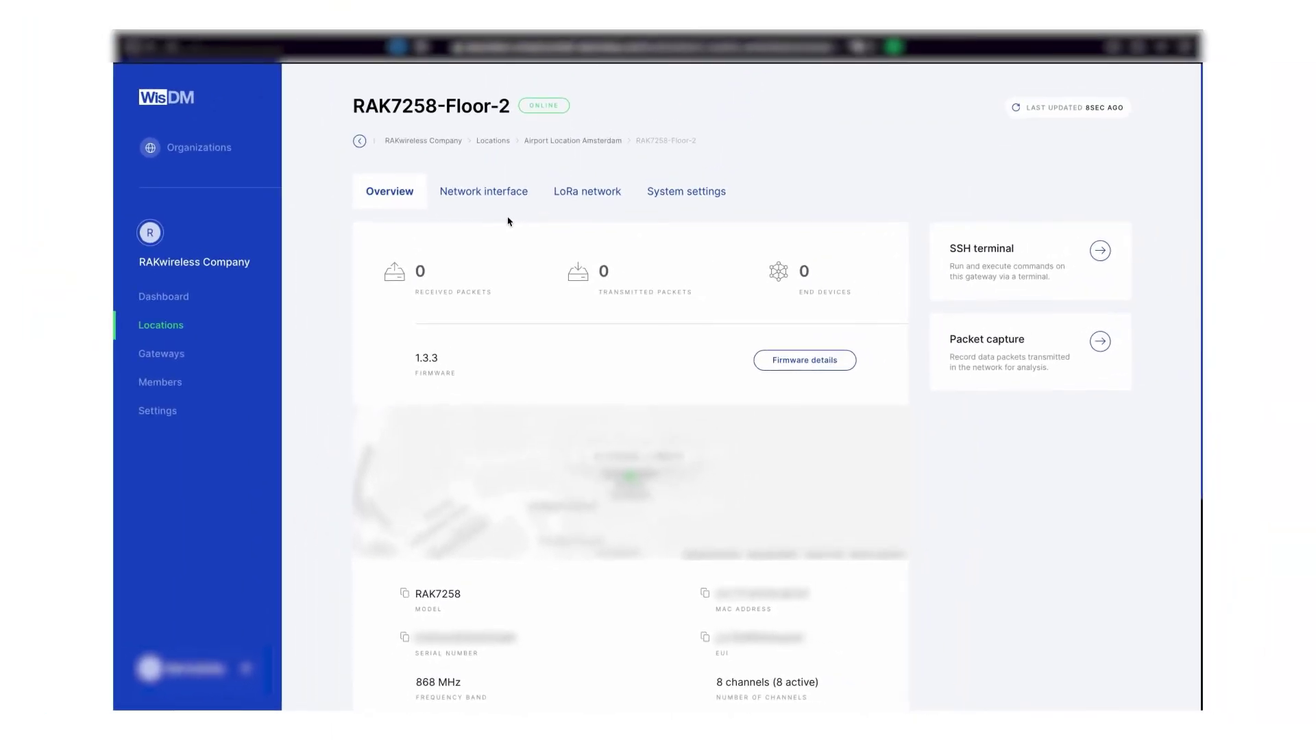
- Review the gateway's network interfaces, including the Wi-Fi connection settings
{"action": "left_click", "coordinate": [502, 205]}
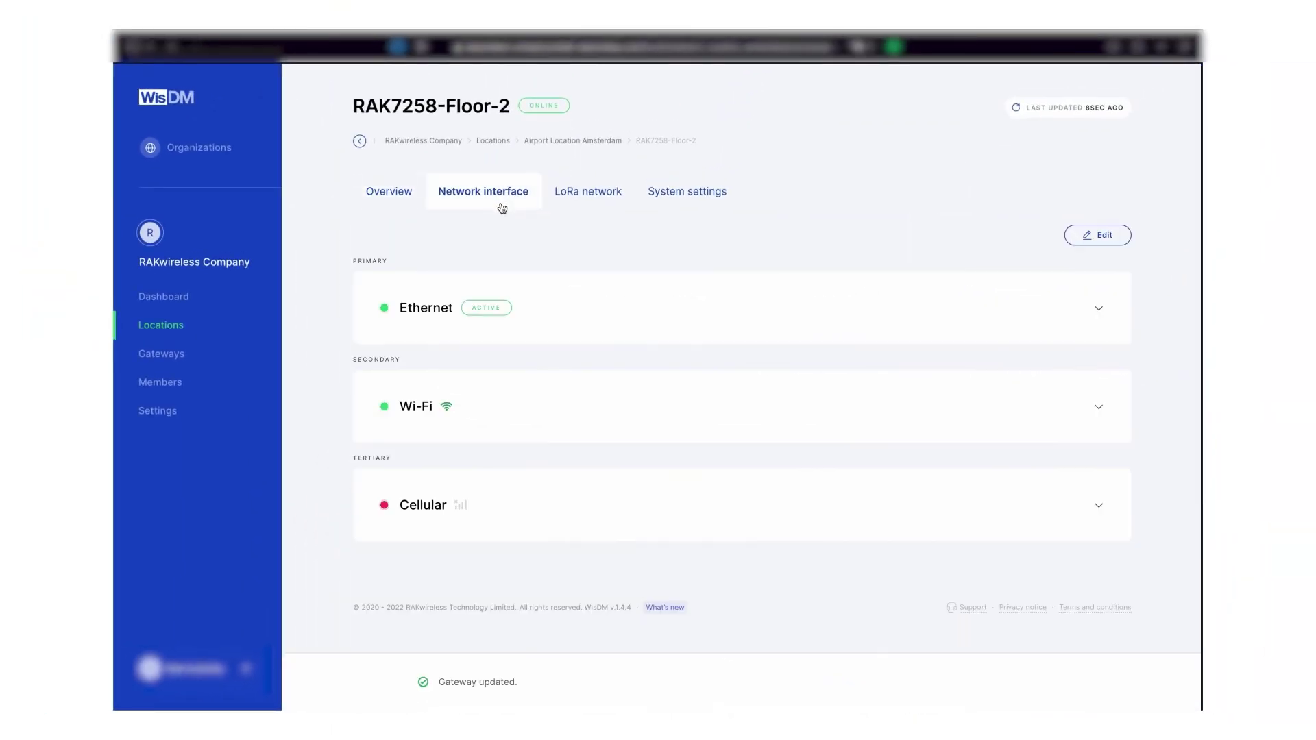
{"action": "left_click", "coordinate": [533, 402]}
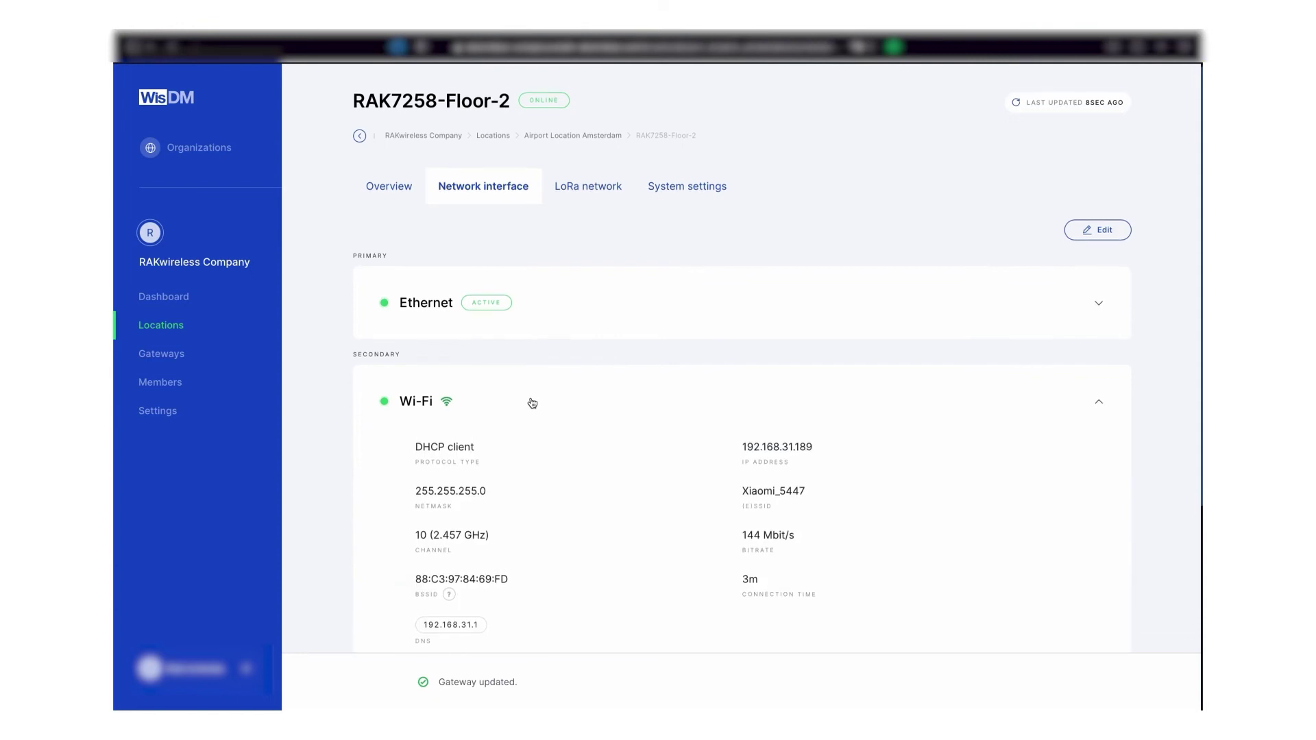
{"action": "scroll", "coordinate": [531, 408], "scroll_direction": "down", "scroll_amount": 2}
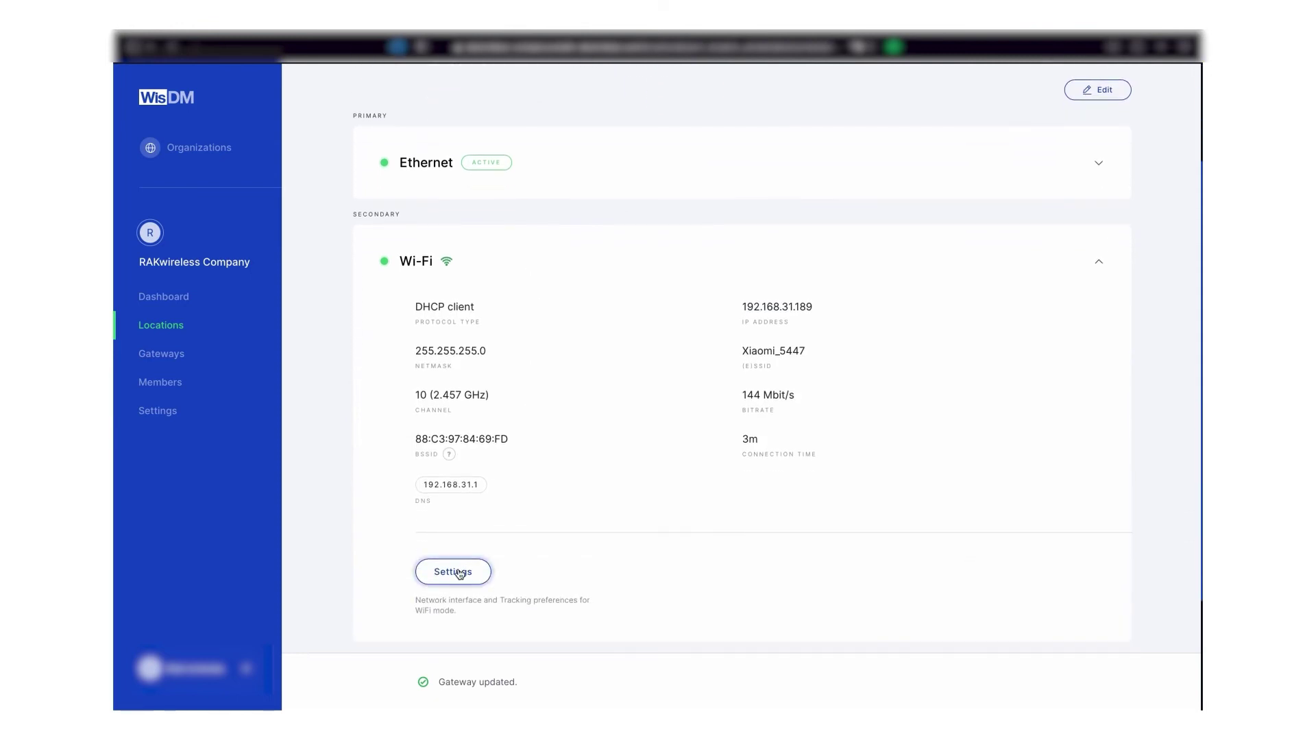
{"action": "left_click", "coordinate": [460, 573]}
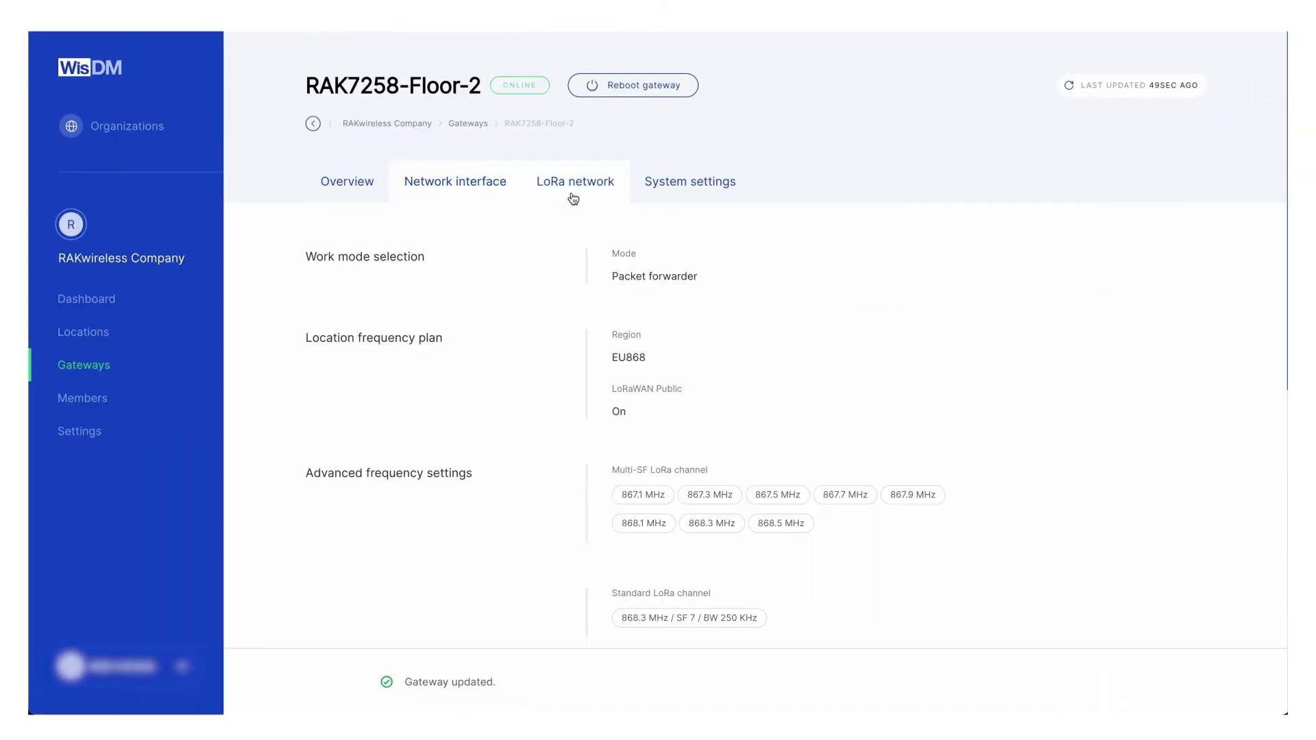
{"action": "scroll", "coordinate": [624, 328], "scroll_direction": "down", "scroll_amount": 5}
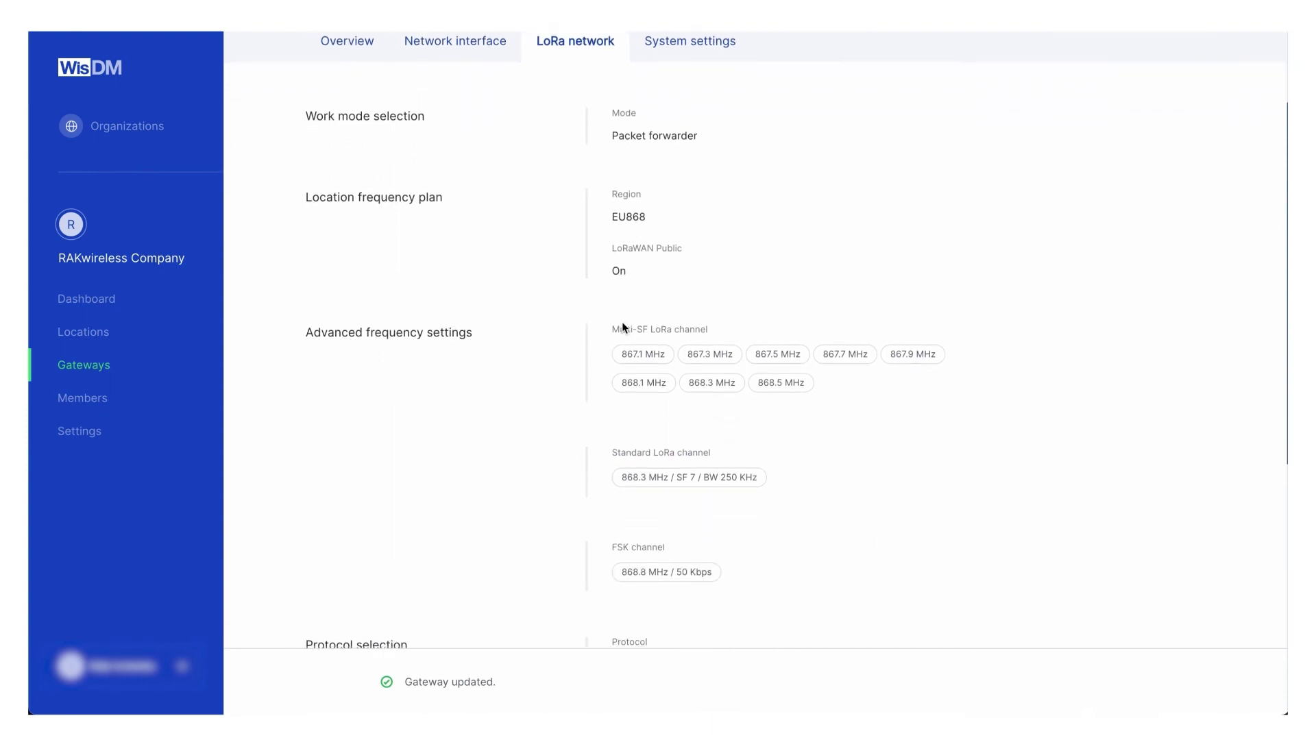
{"action": "scroll", "coordinate": [622, 322], "scroll_direction": "down", "scroll_amount": 3}
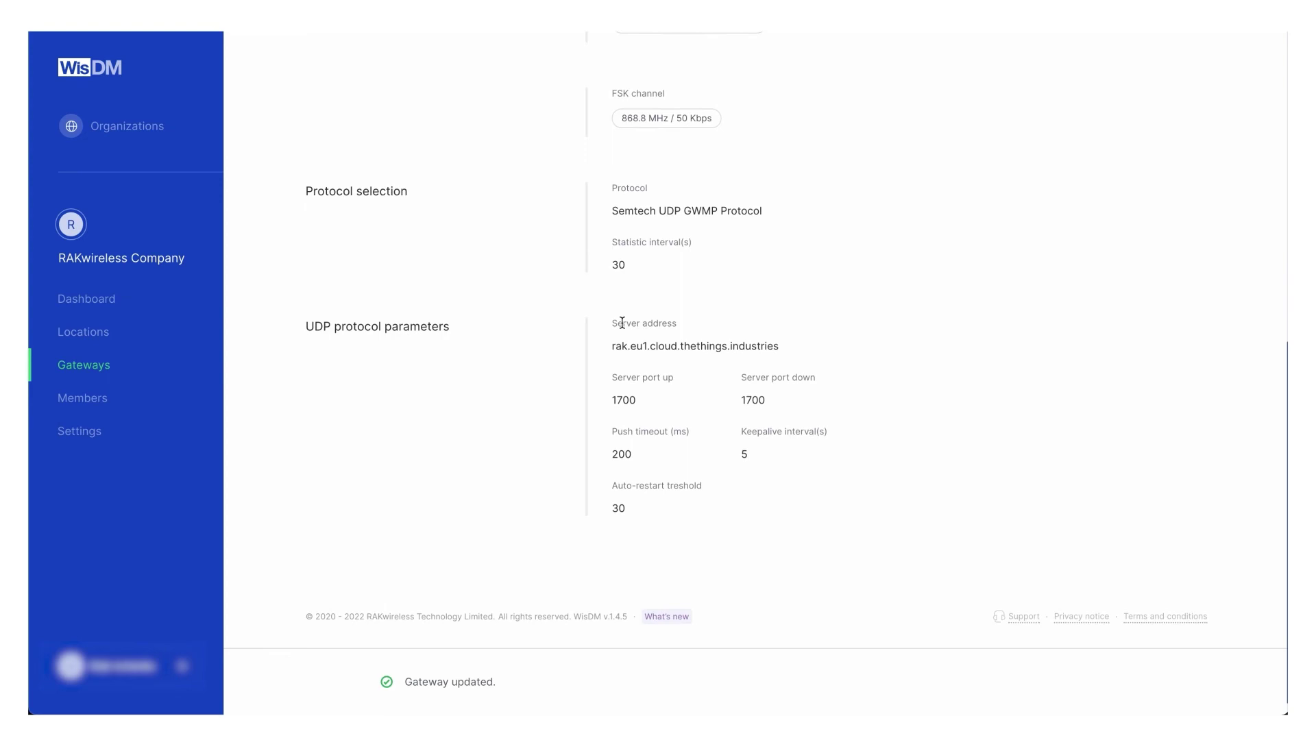
{"action": "scroll", "coordinate": [622, 322], "scroll_direction": "up", "scroll_amount": 8}
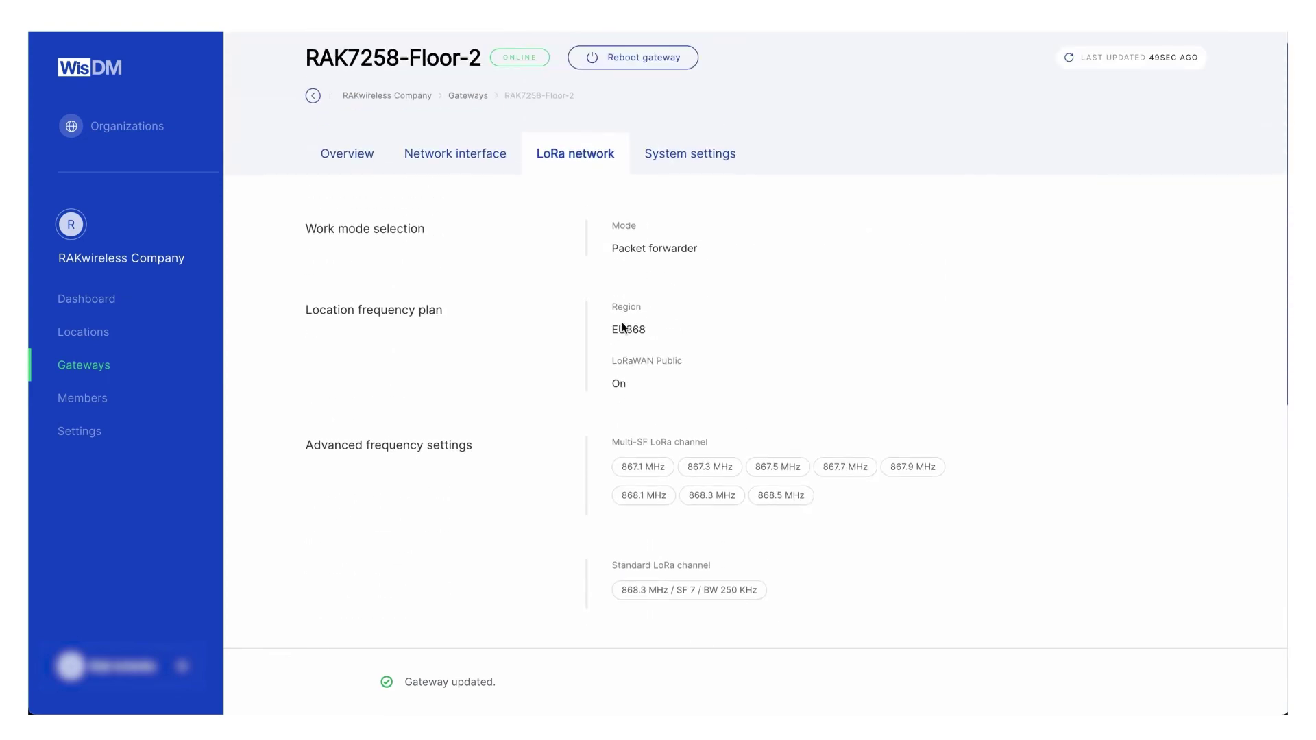
- Rename the gateway to RAK7258-Floor-21 in System settings and send the change
{"action": "left_click", "coordinate": [682, 182]}
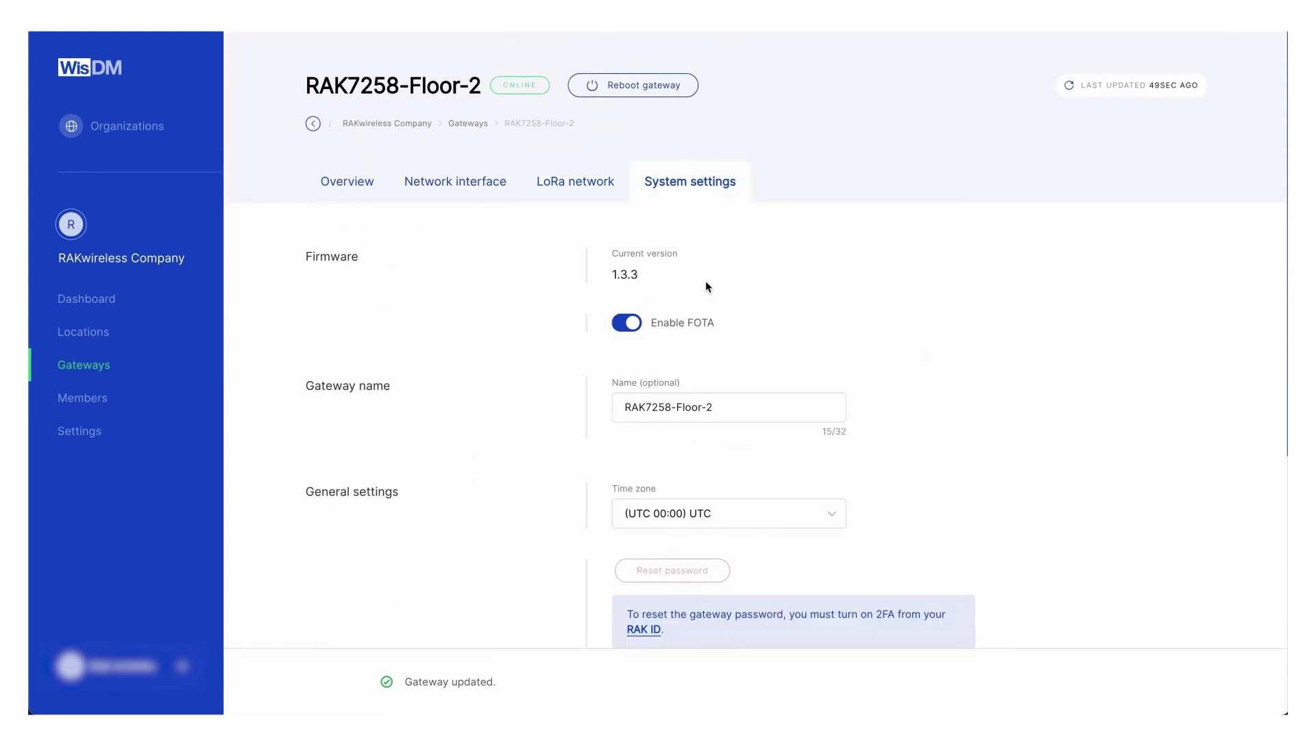
{"action": "scroll", "coordinate": [708, 286], "scroll_direction": "down", "scroll_amount": 2}
{"action": "left_click", "coordinate": [740, 297]}
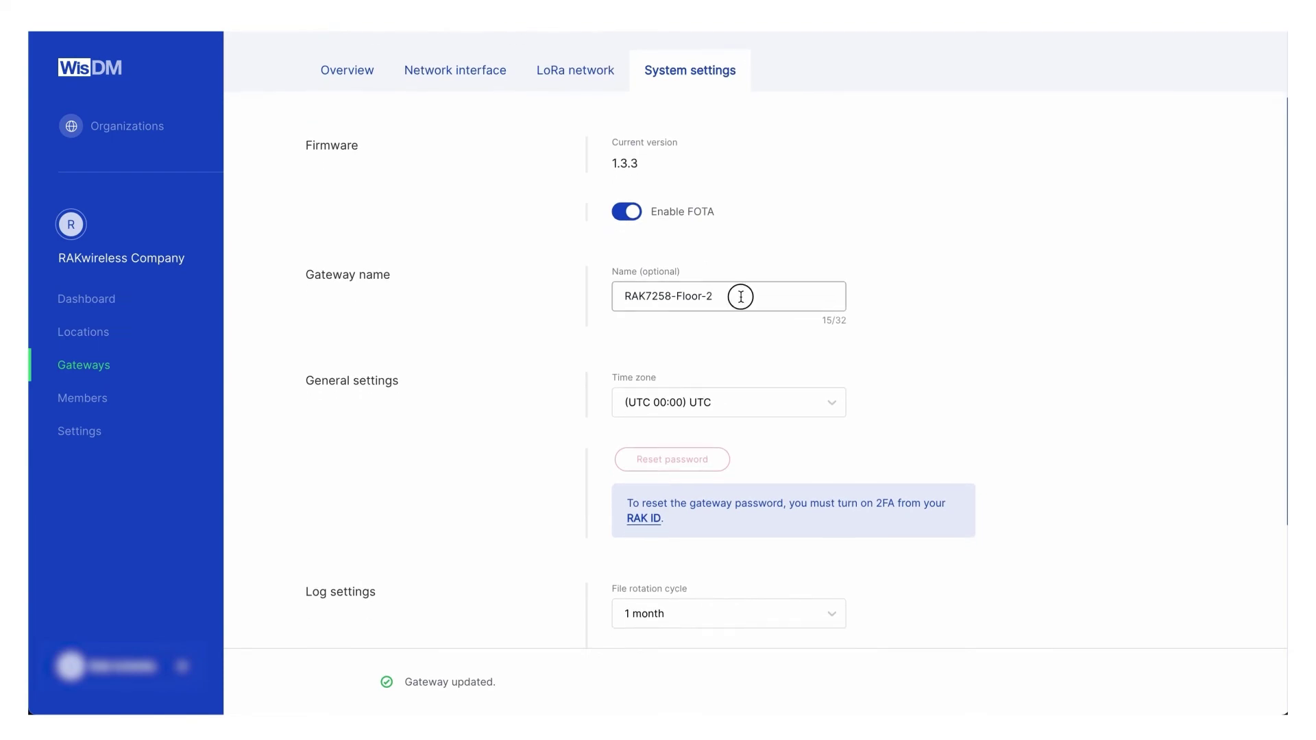
{"action": "type", "text": "1"}
{"action": "scroll", "coordinate": [866, 497], "scroll_direction": "down", "scroll_amount": 3}
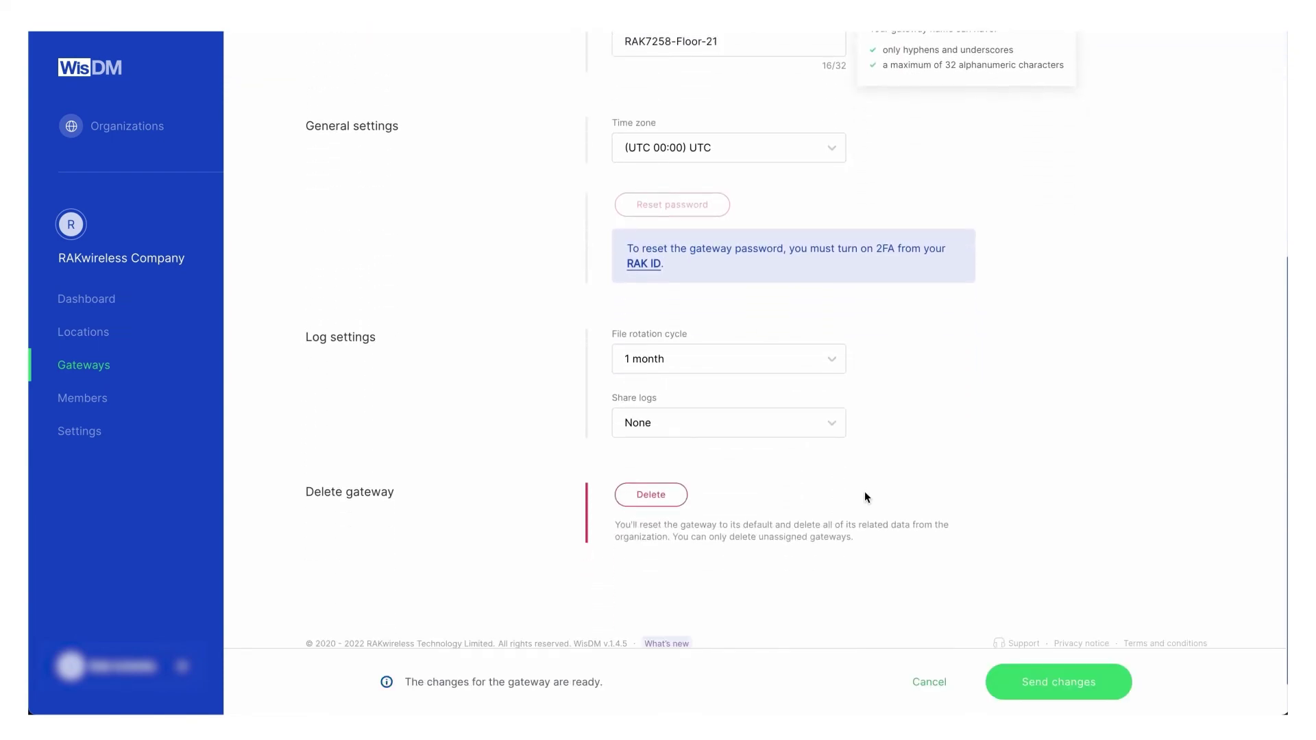
{"action": "left_click", "coordinate": [1001, 678]}
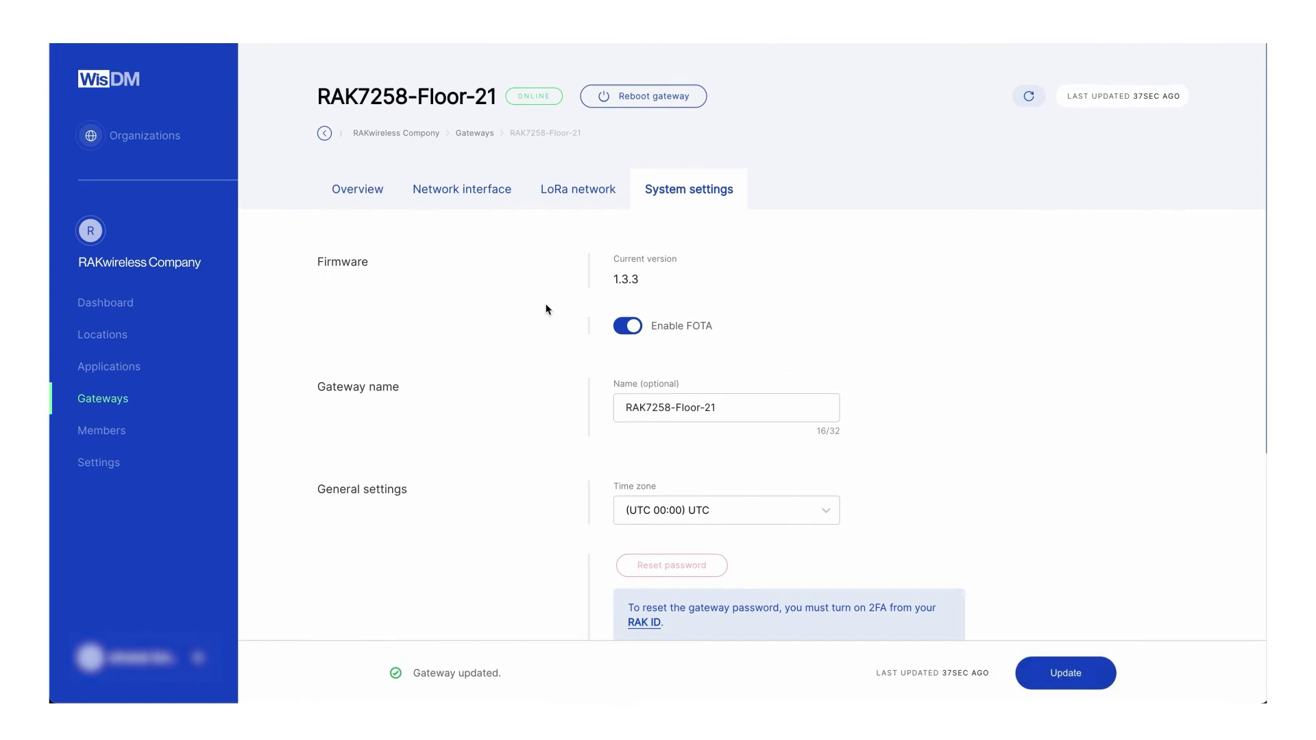
- Return from the gateway overview to the Airport location Amsterdam page
{"action": "left_click", "coordinate": [386, 190]}
{"action": "scroll", "coordinate": [463, 288], "scroll_direction": "down", "scroll_amount": 5}
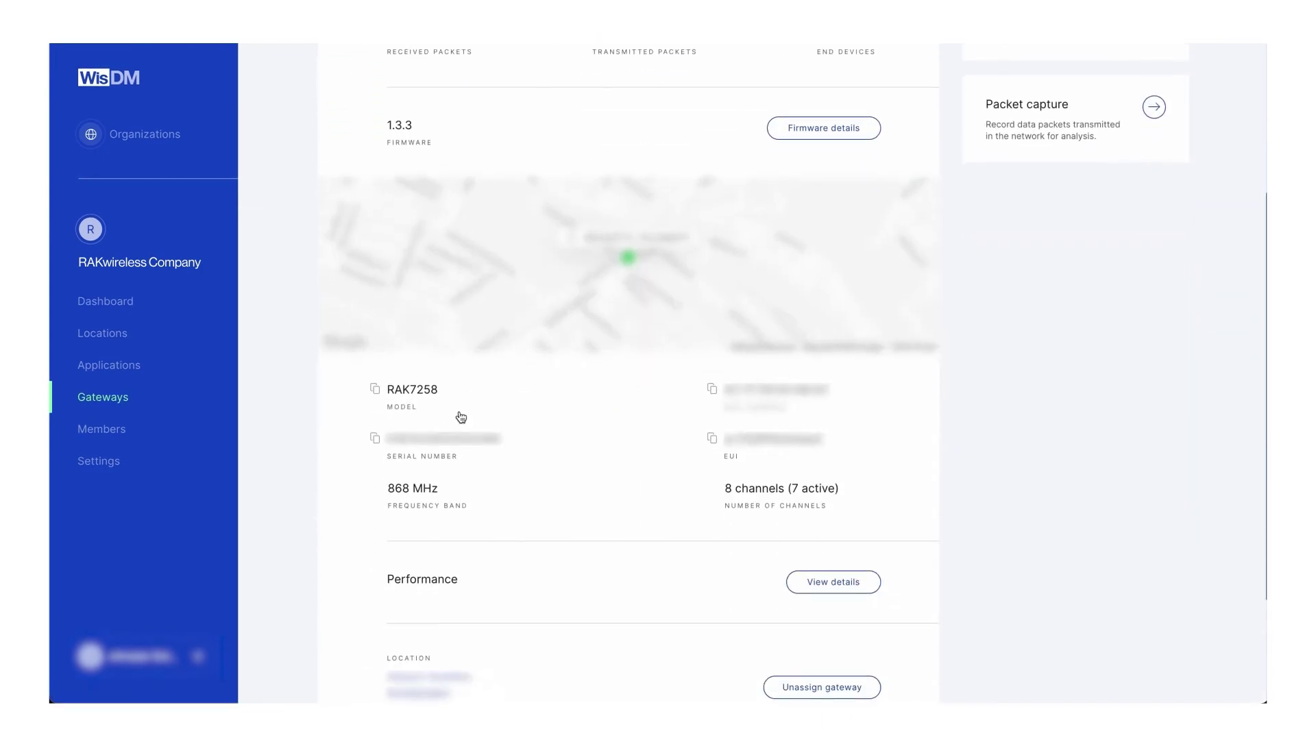
{"action": "scroll", "coordinate": [458, 554], "scroll_direction": "down", "scroll_amount": 2}
{"action": "left_click", "coordinate": [432, 516]}
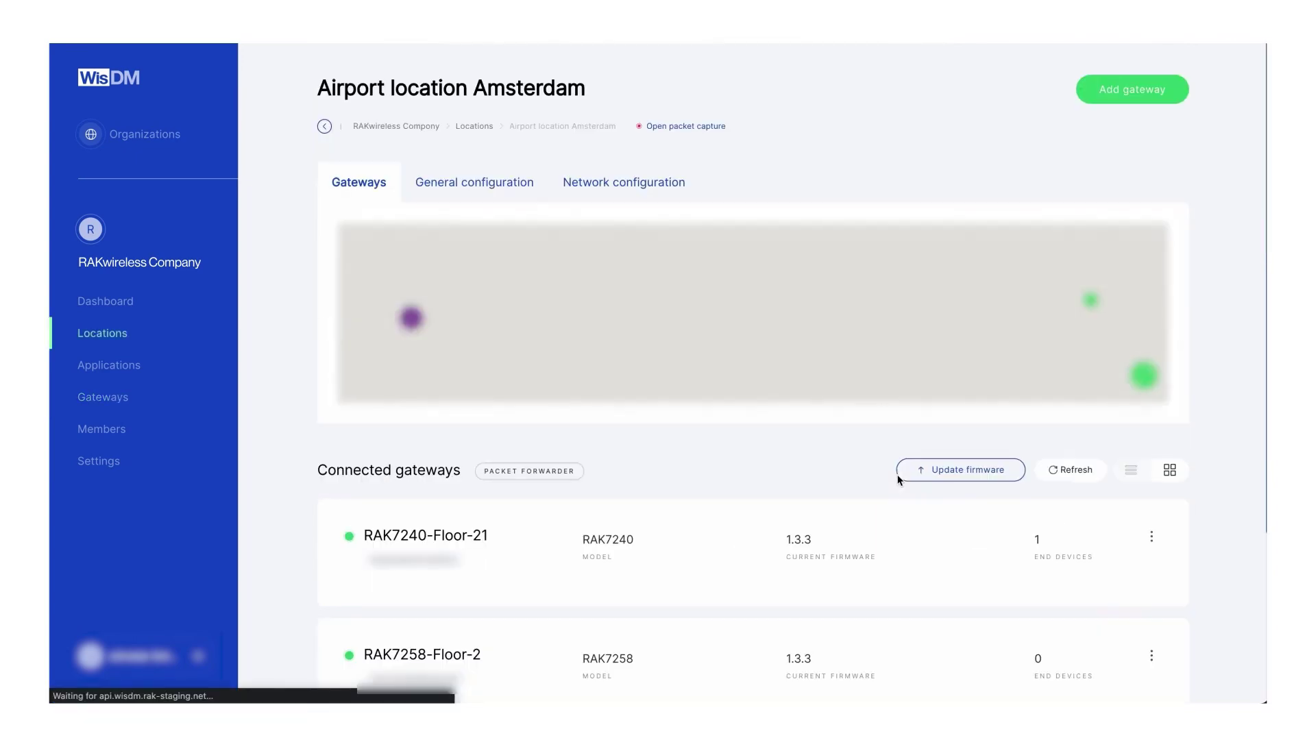
- Select all three WisGateOS gateways for firmware 1.3.4 and send the updates
{"action": "left_click", "coordinate": [946, 477]}
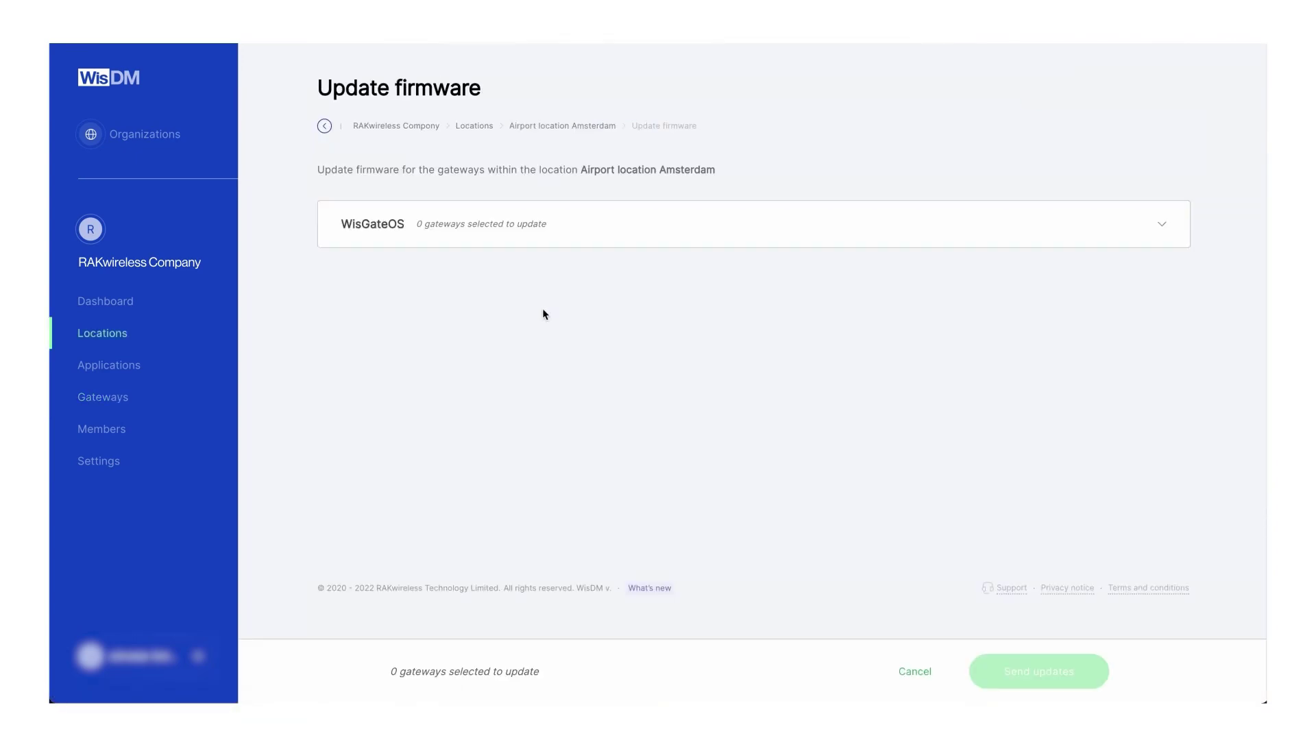
{"action": "left_click", "coordinate": [548, 222]}
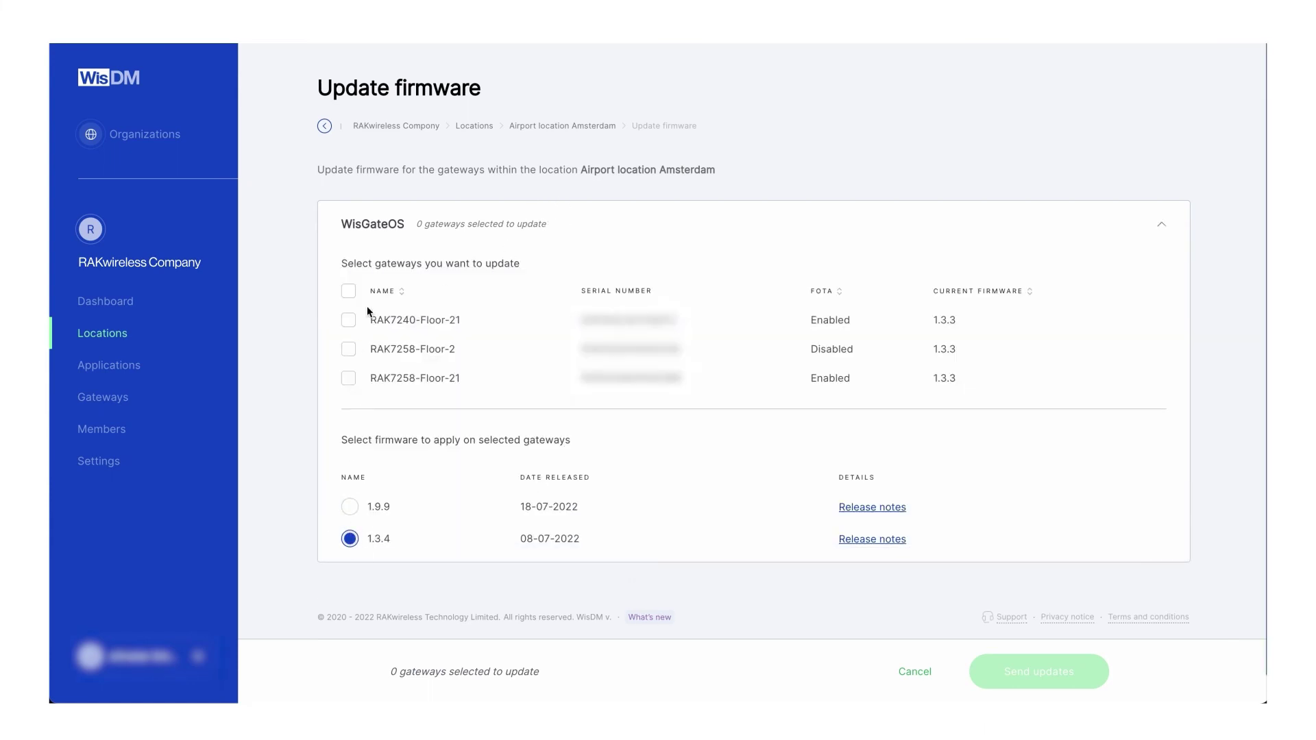
{"action": "left_click", "coordinate": [349, 291]}
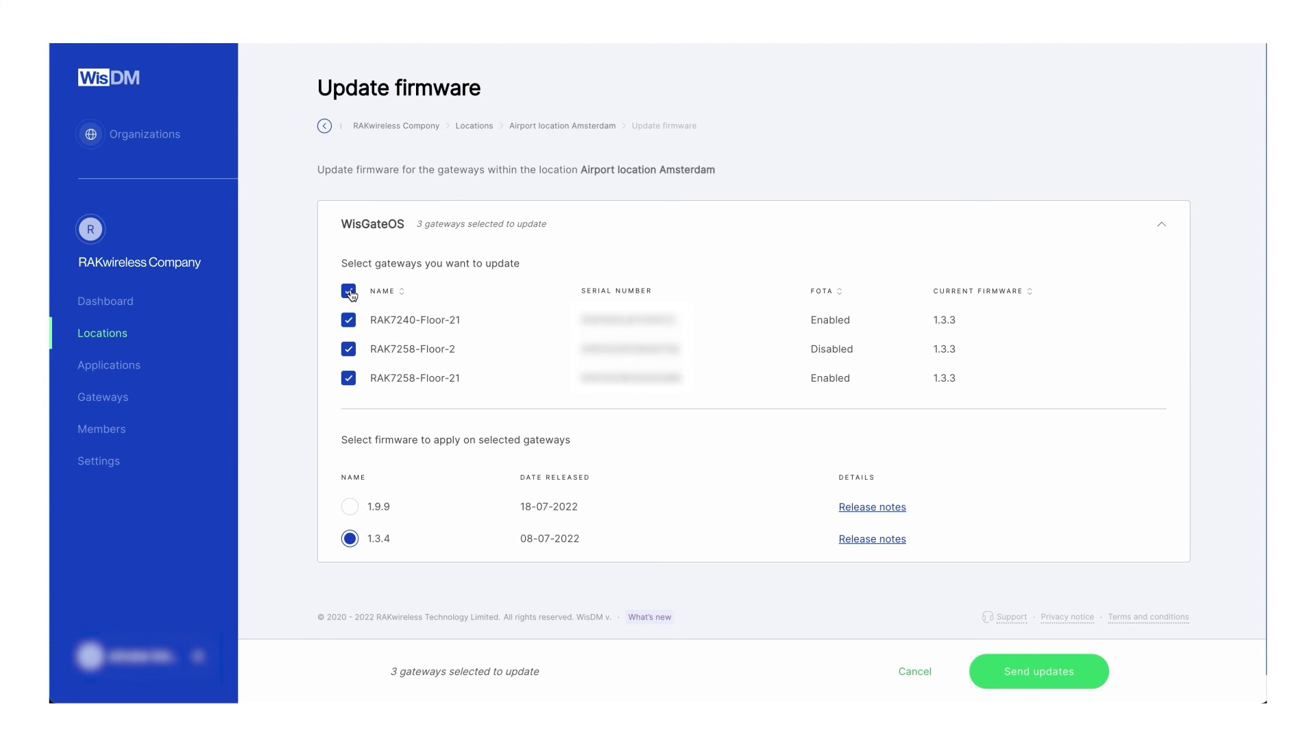
{"action": "left_click", "coordinate": [1001, 669]}
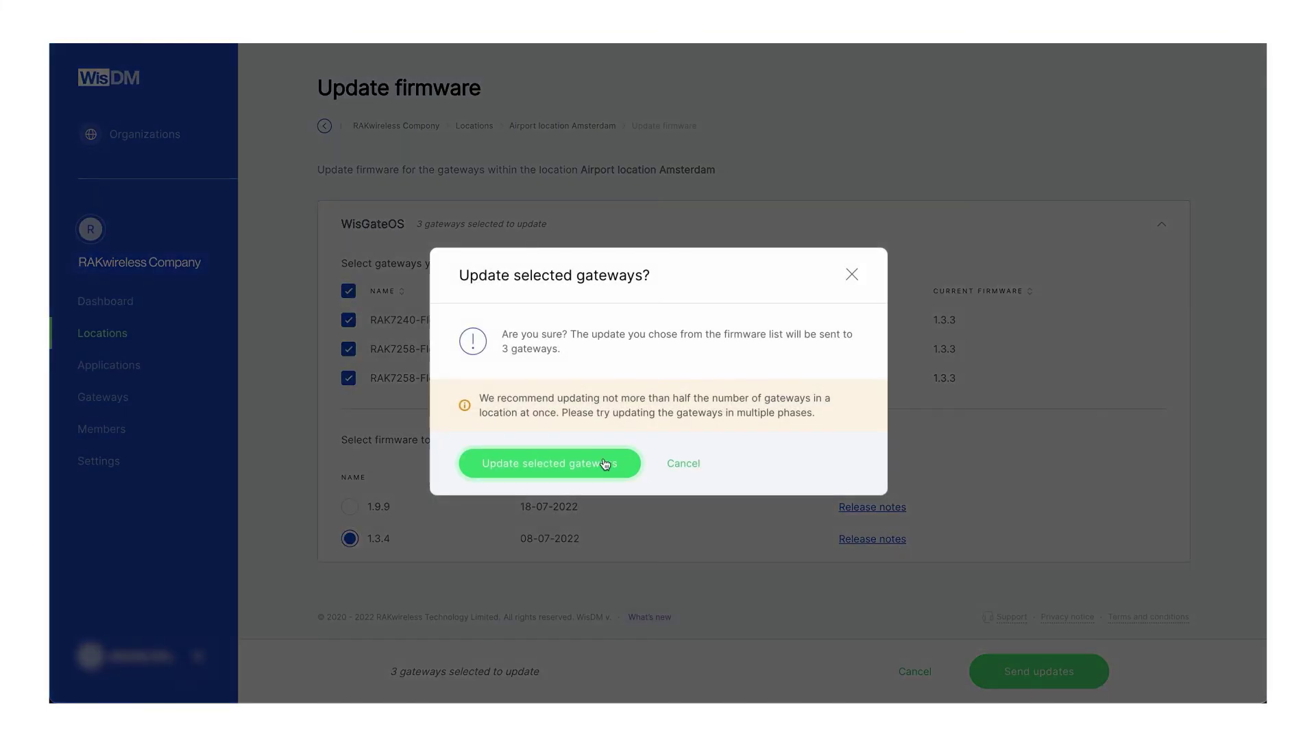
- Confirm the update for the three selected gateways and review the Connected gateways list
{"action": "left_click", "coordinate": [605, 464]}
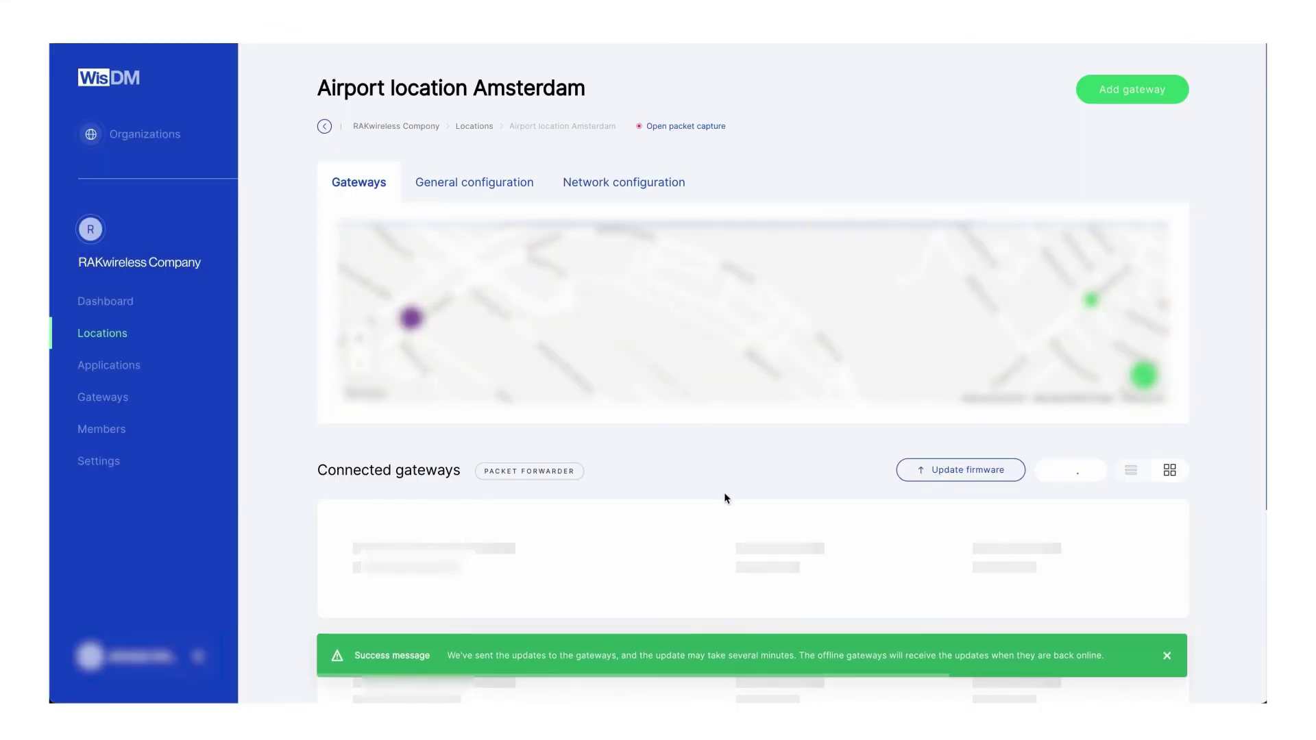
{"action": "scroll", "coordinate": [724, 493], "scroll_direction": "down", "scroll_amount": 3}
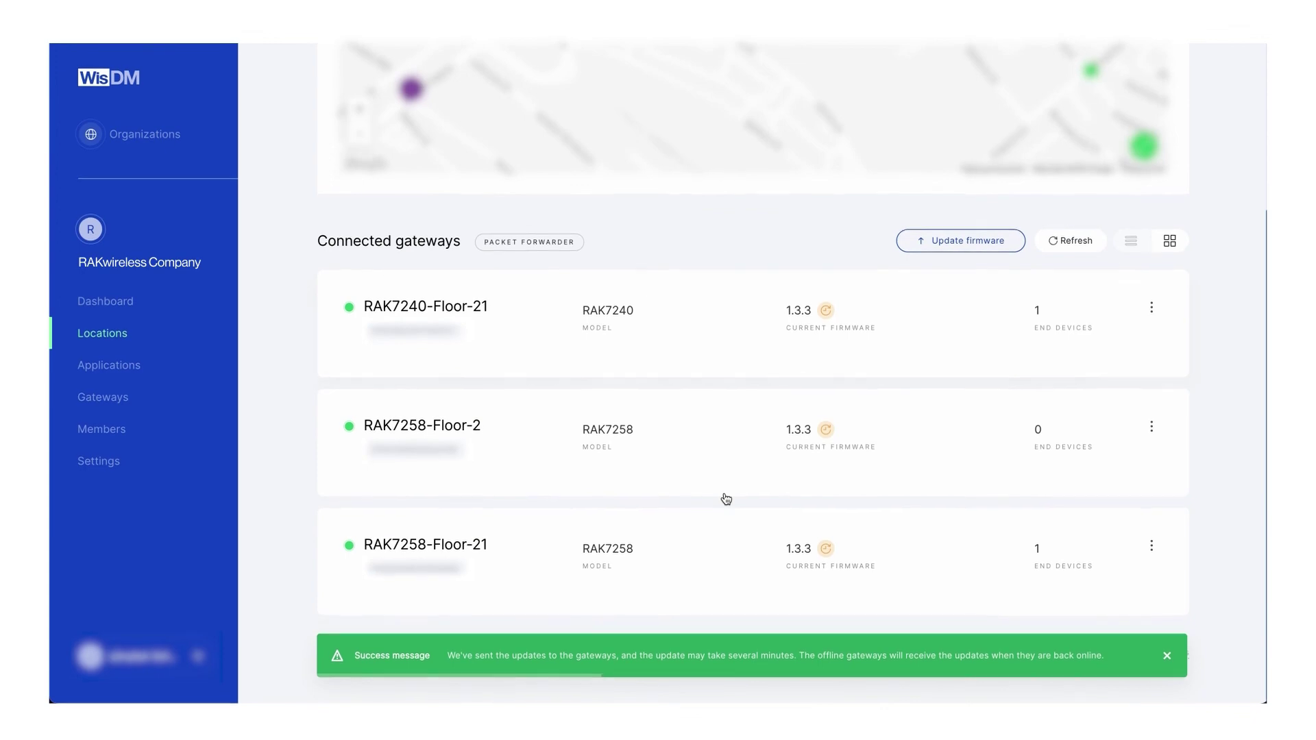